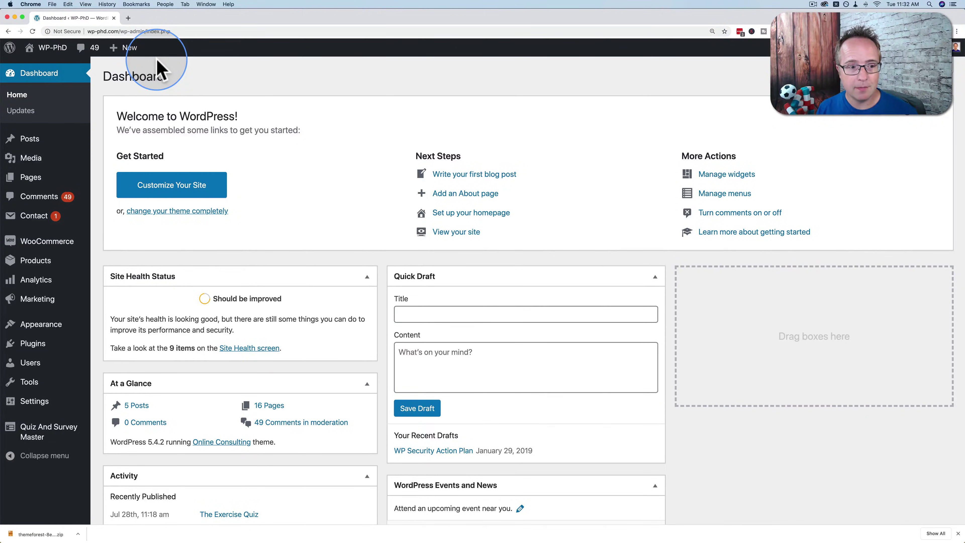
# Open Appearance > Themes and review, then close, the Astra theme's details
pyautogui.moveTo(57, 327)
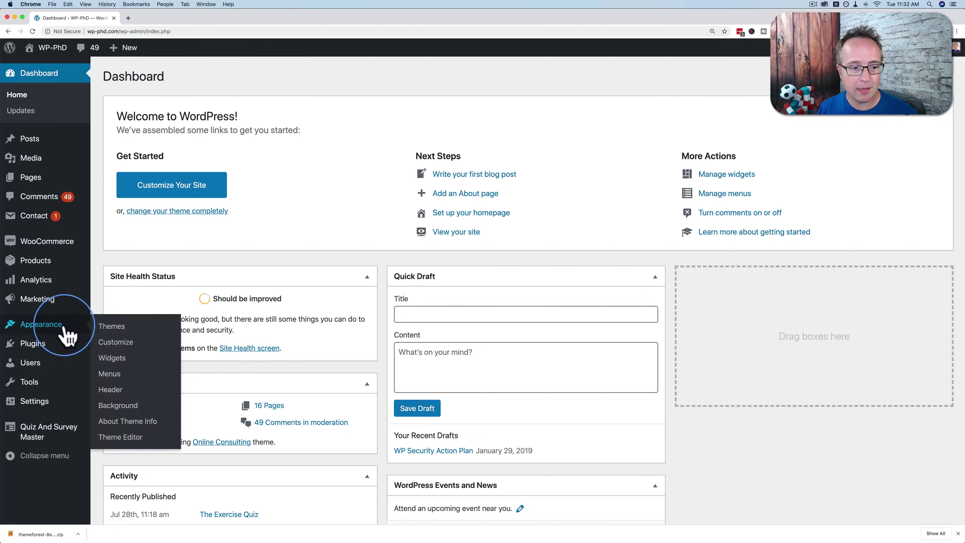
pyautogui.click(112, 327)
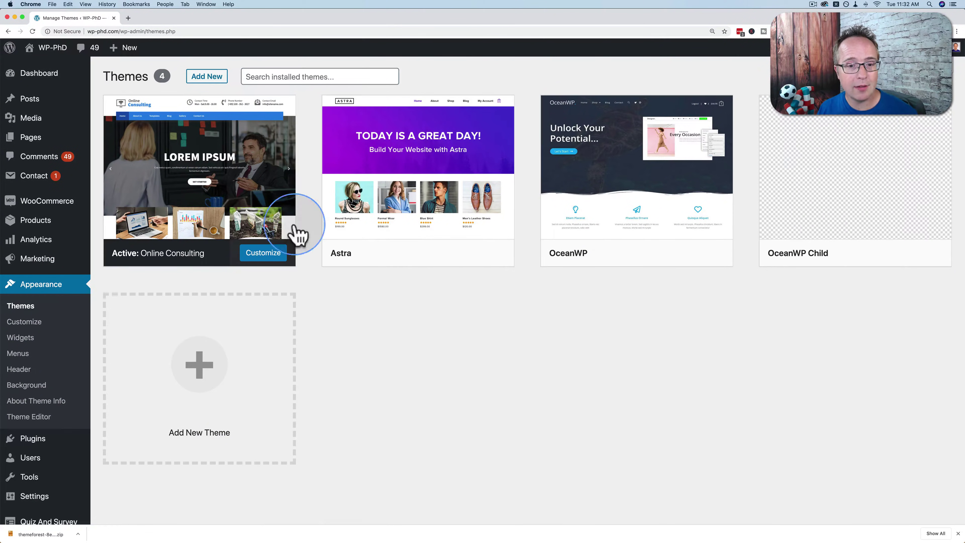
pyautogui.moveTo(405, 222)
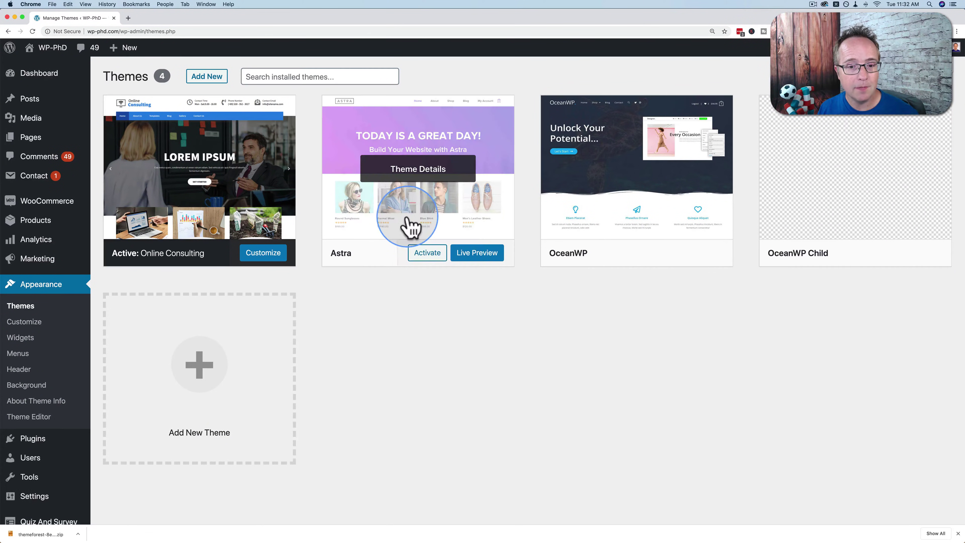
pyautogui.click(423, 180)
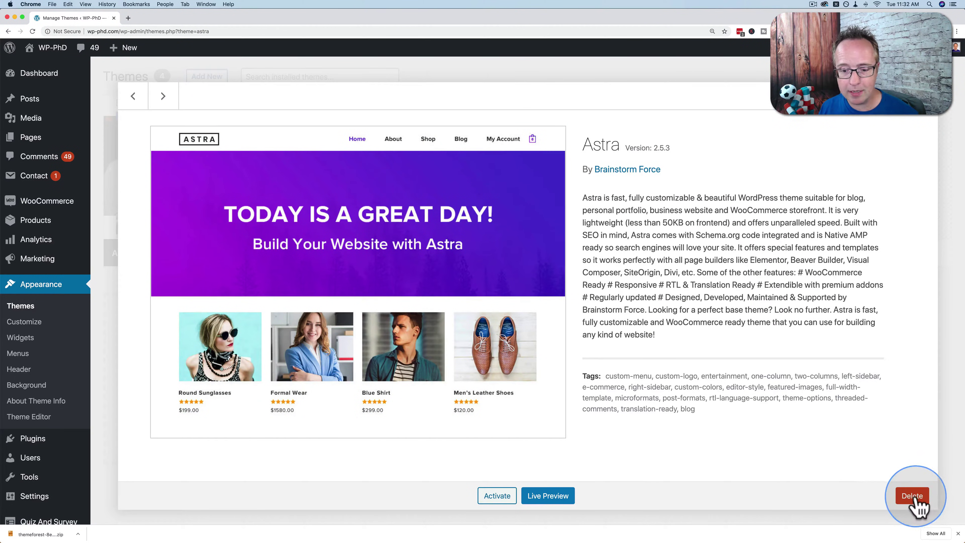
pyautogui.click(957, 533)
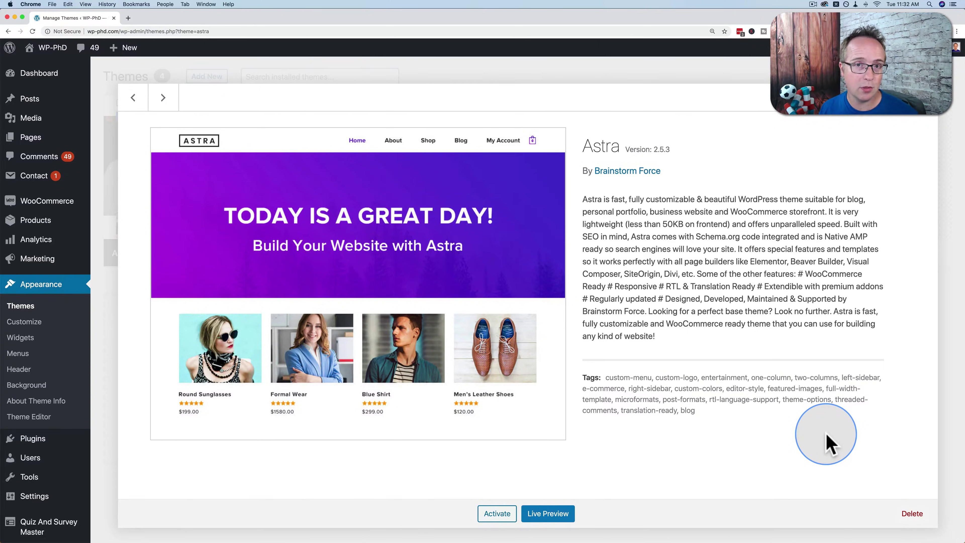
pyautogui.click(923, 98)
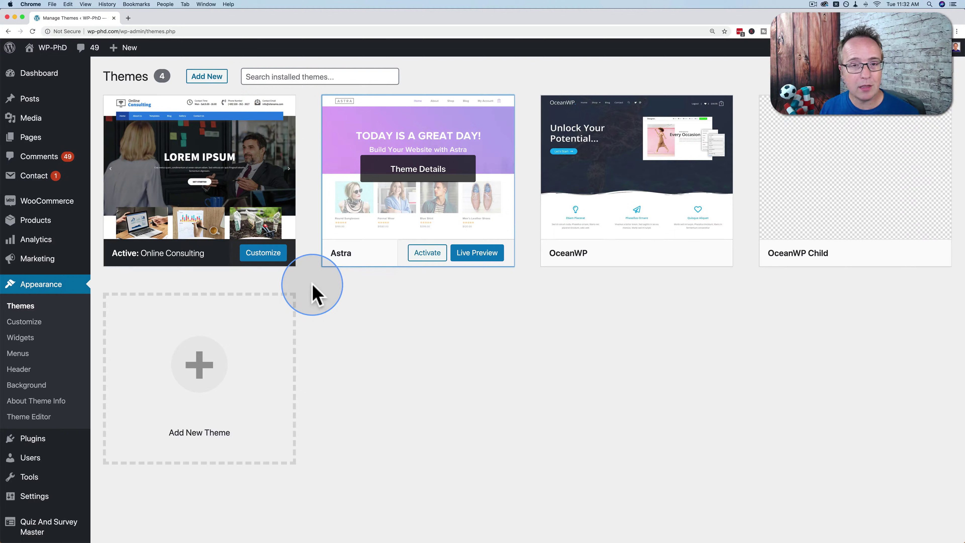
# Go to WordPress's Add New theme page
pyautogui.click(206, 77)
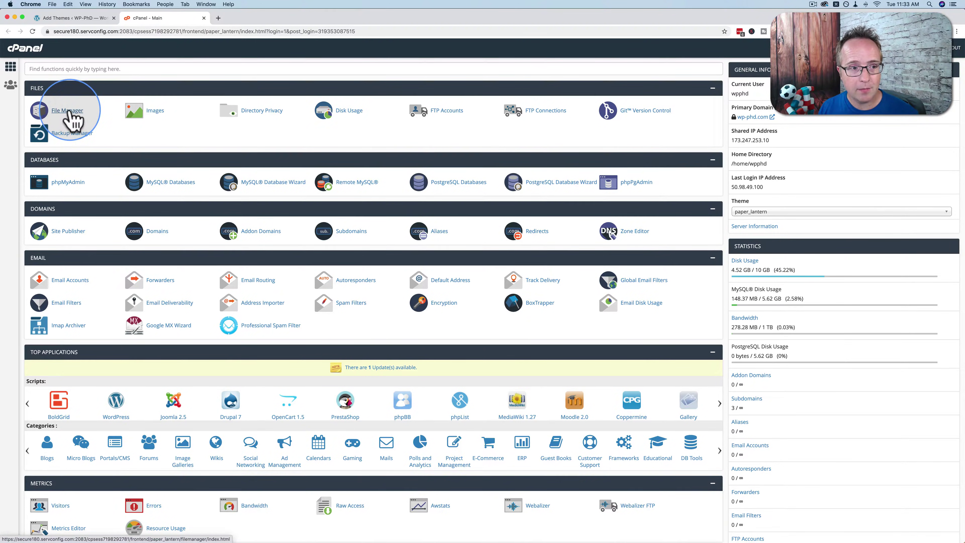
# Search the cPanel page for 'file manager' and launch File Manager
pyautogui.click(68, 4)
pyautogui.moveTo(87, 79)
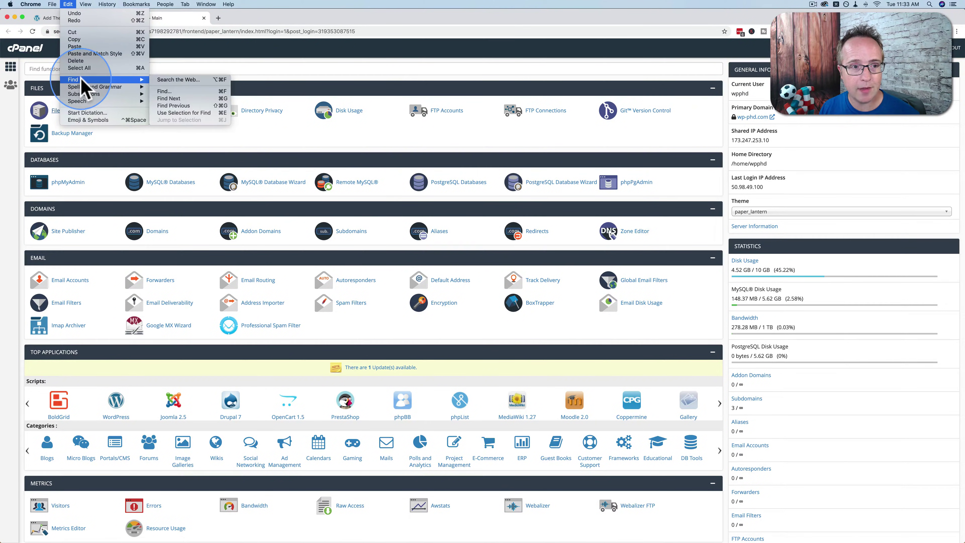
pyautogui.click(164, 91)
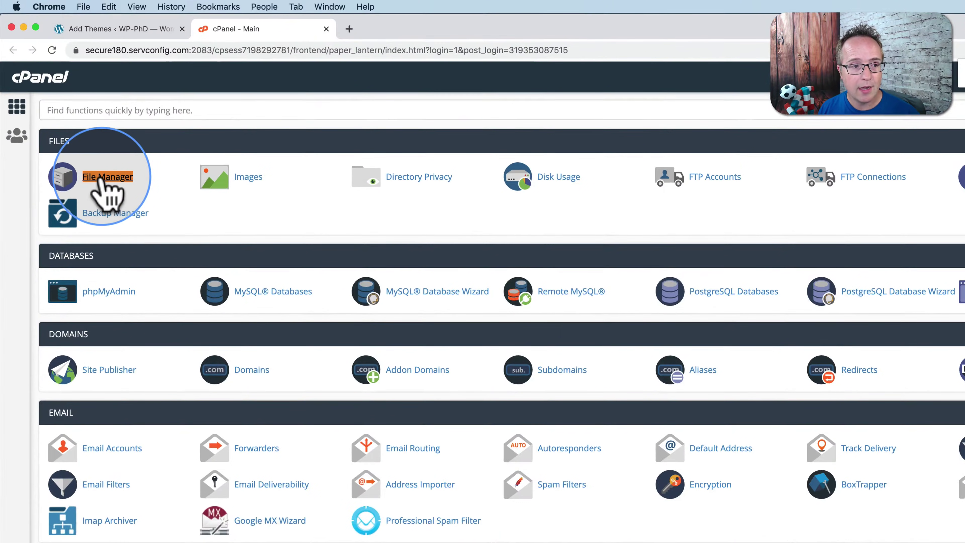
pyautogui.click(64, 109)
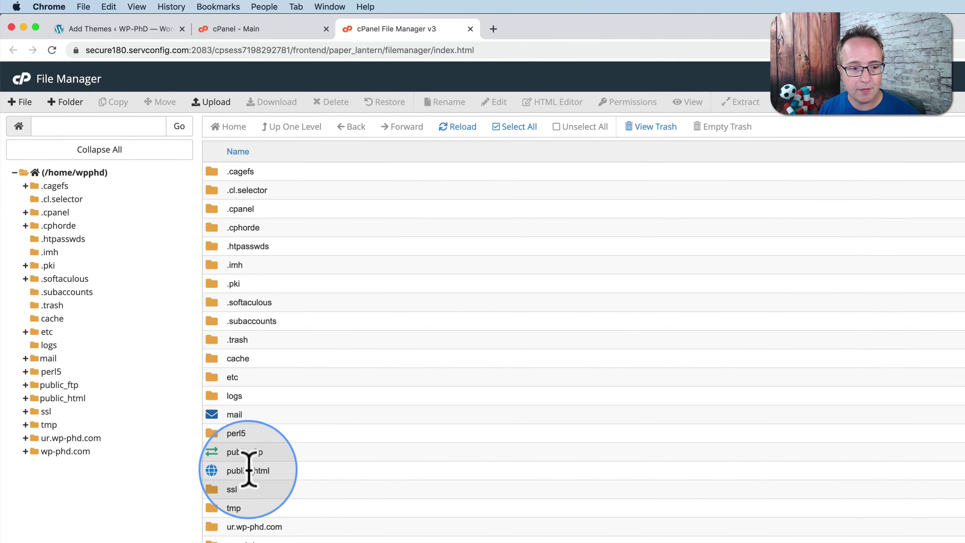
# Browse into public_html, then wp-content, then the themes folder
pyautogui.click(293, 473)
pyautogui.doubleClick(294, 474)
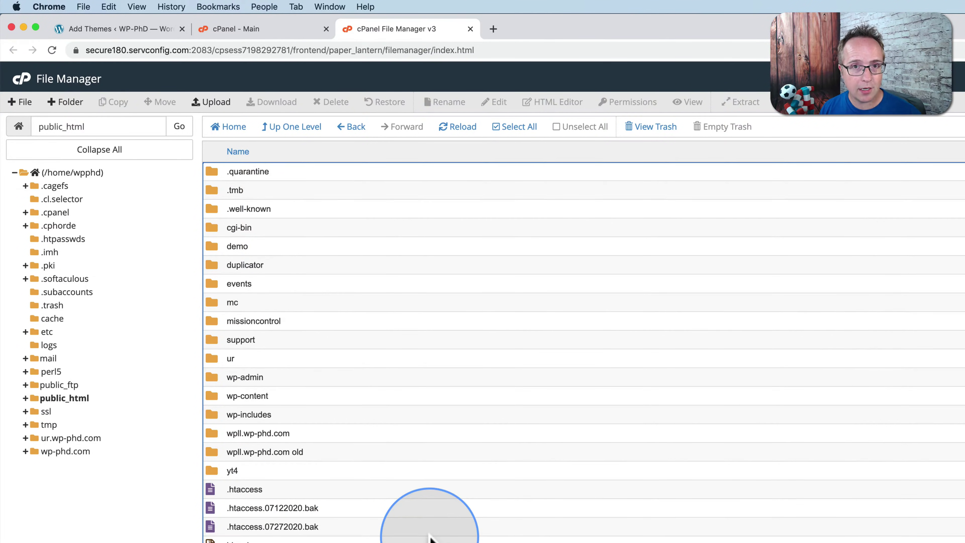
pyautogui.click(292, 380)
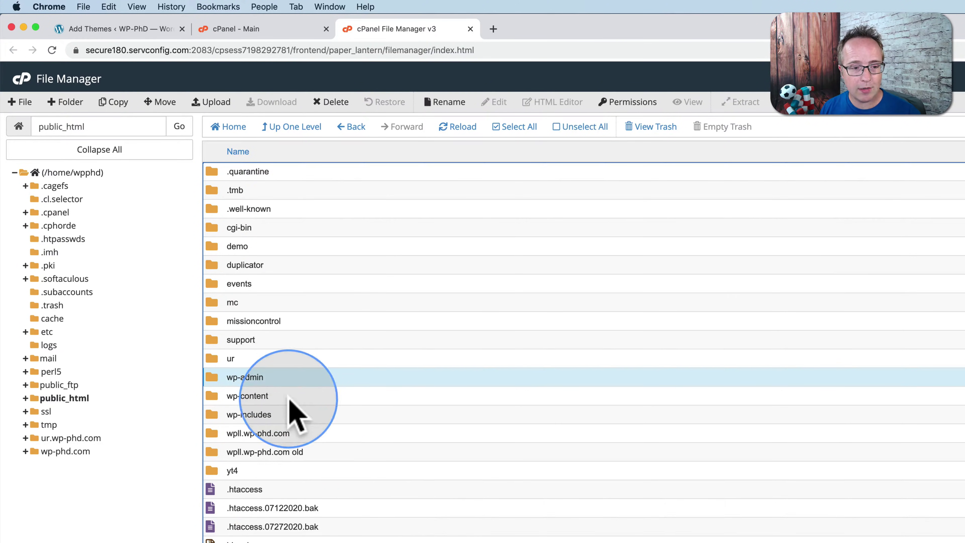
pyautogui.keyDown('shift'); pyautogui.click(291, 415); pyautogui.keyUp('shift')
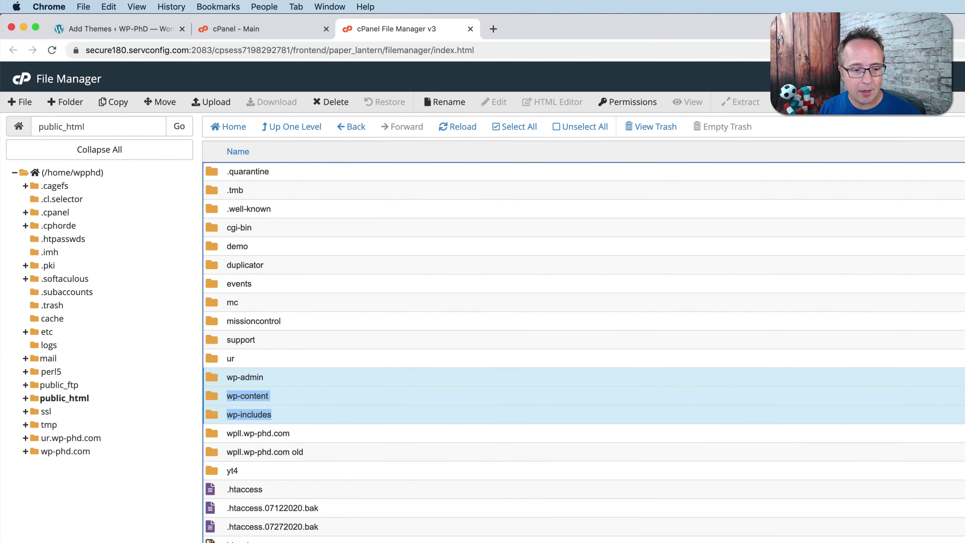
pyautogui.click(298, 382)
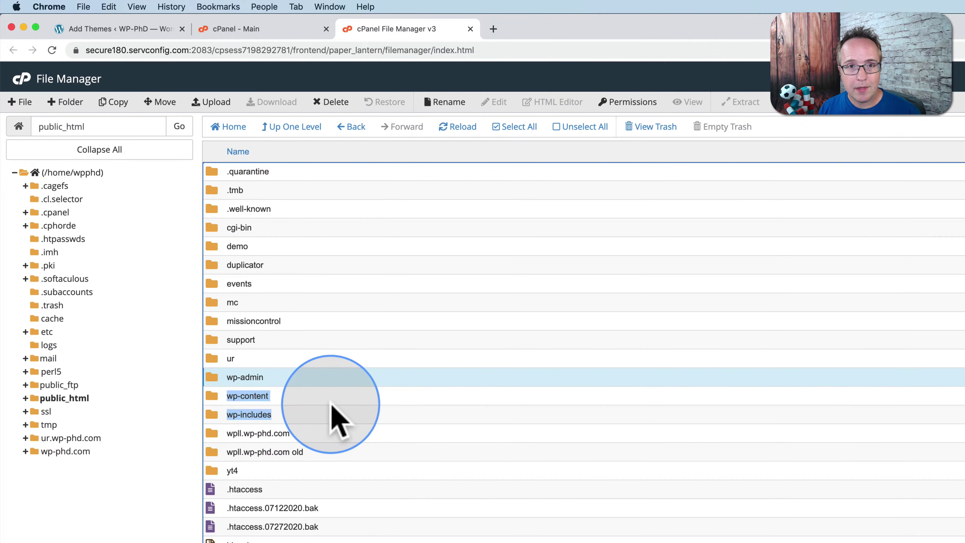
pyautogui.doubleClick(290, 397)
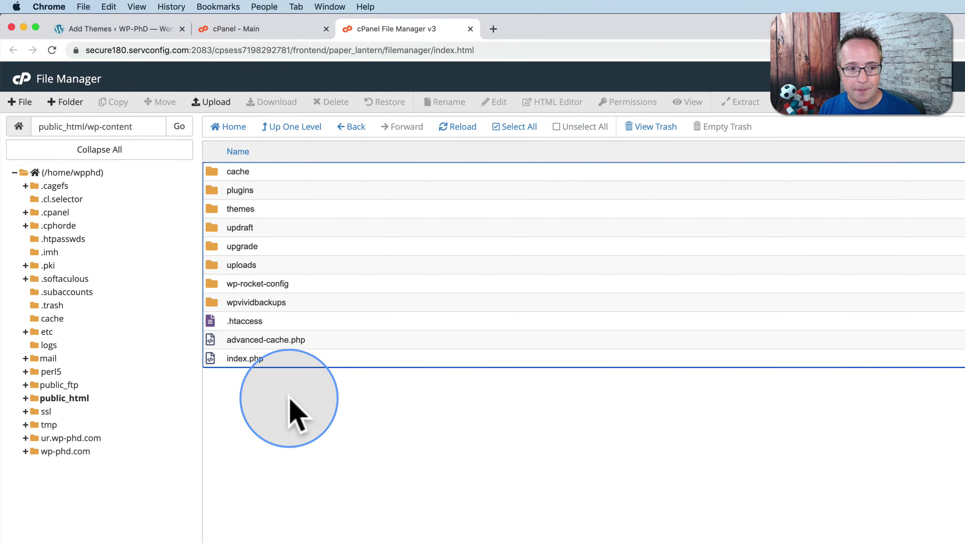
pyautogui.doubleClick(268, 212)
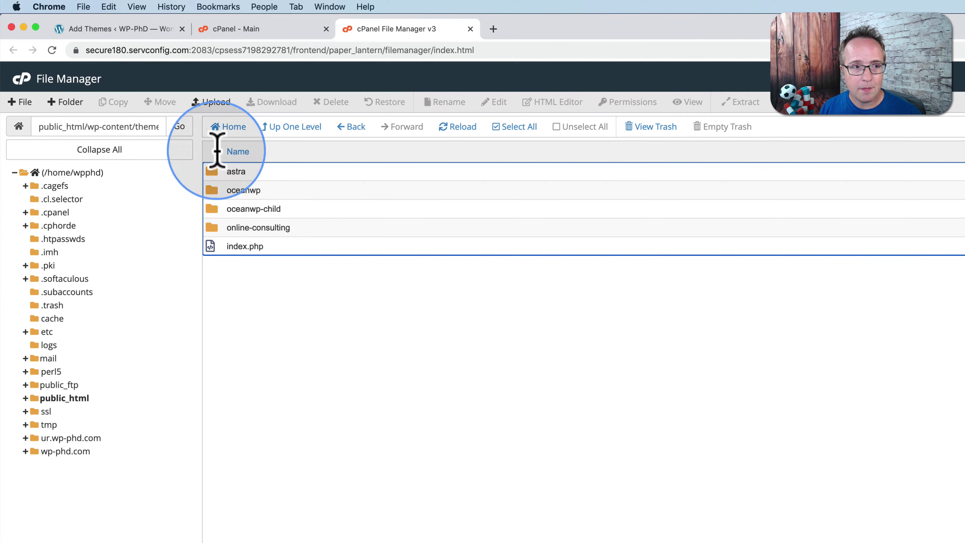
# Confirm Astra is still among WordPress's installed themes, then go back to File Manager
pyautogui.click(134, 30)
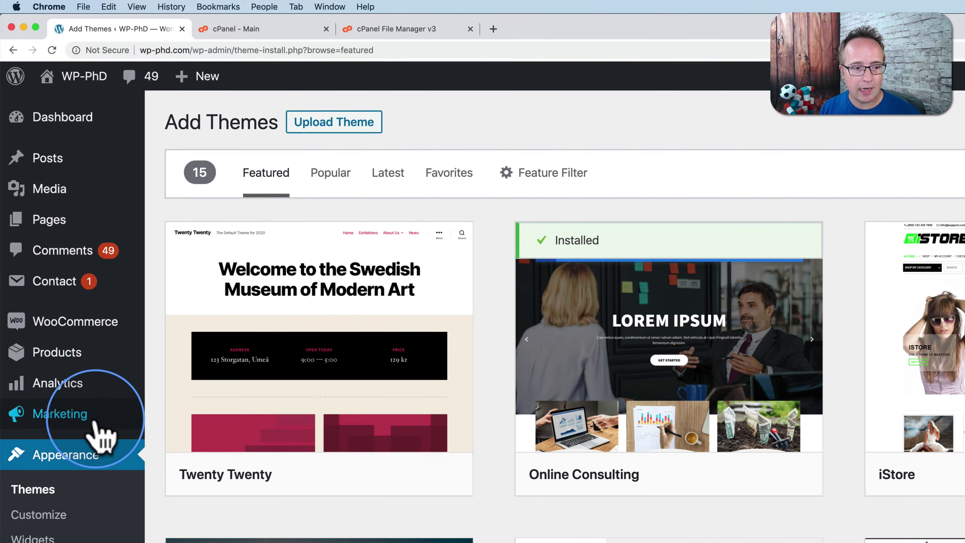
pyautogui.click(33, 492)
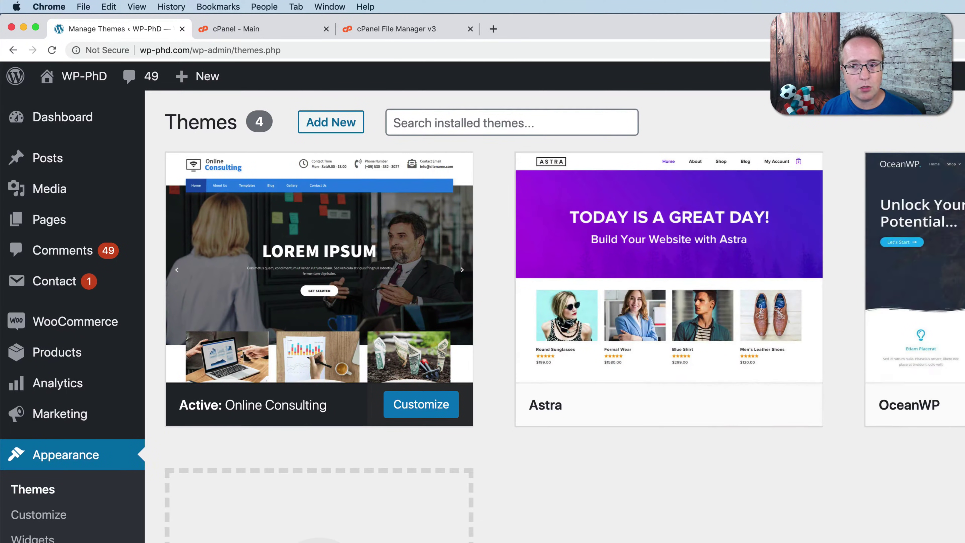
pyautogui.click(372, 31)
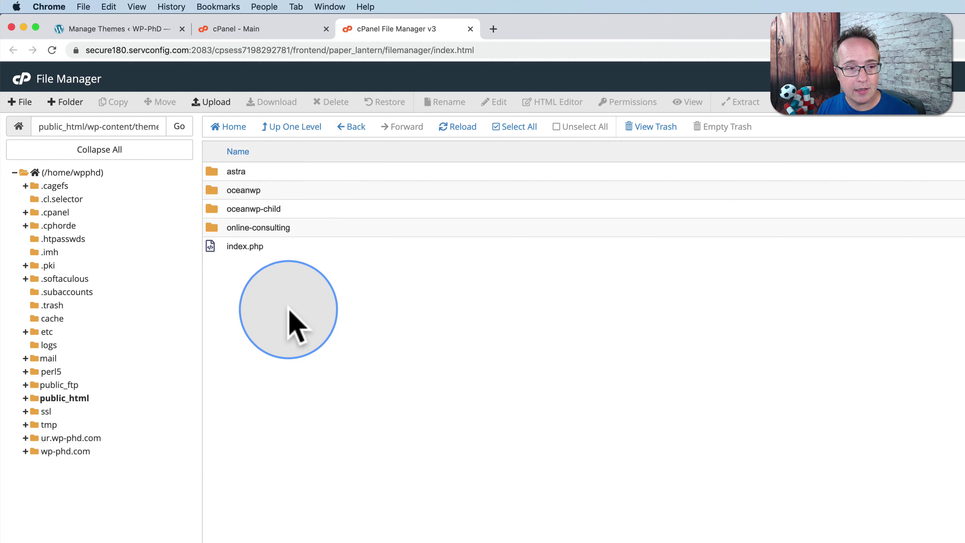
# Compress the astra folder into a zip archive
pyautogui.click(261, 172)
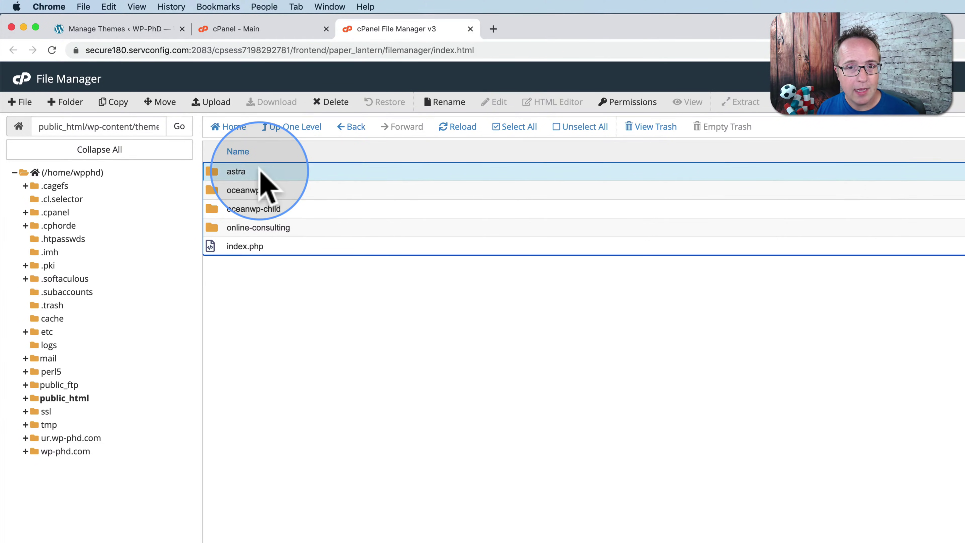
pyautogui.click(805, 121)
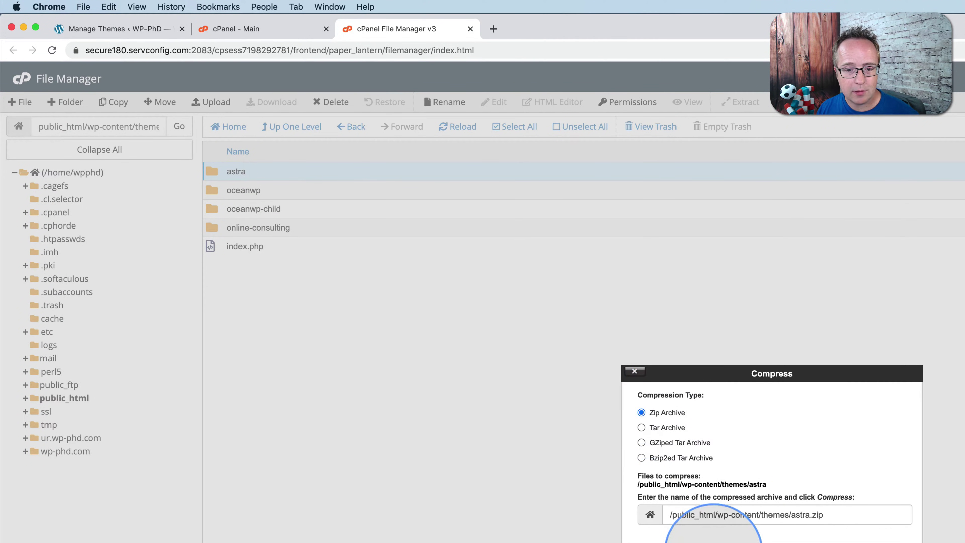
pyautogui.click(848, 539)
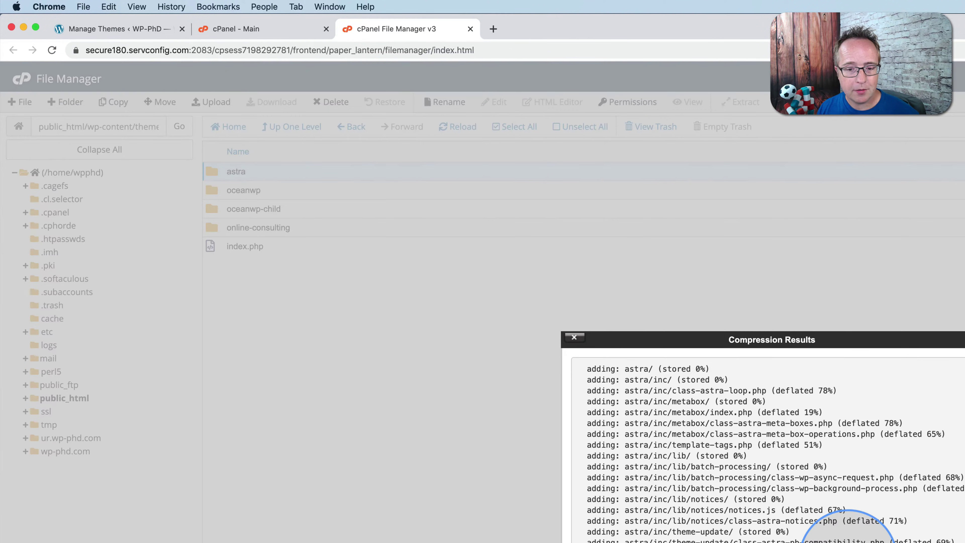
pyautogui.press('Escape')
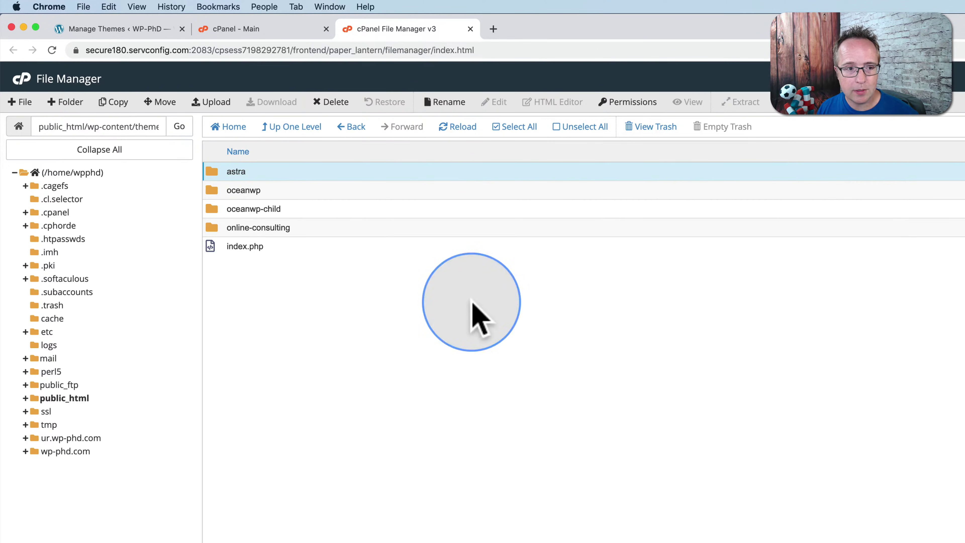
# Refresh the listing and download astra.zip to the computer
pyautogui.click(458, 128)
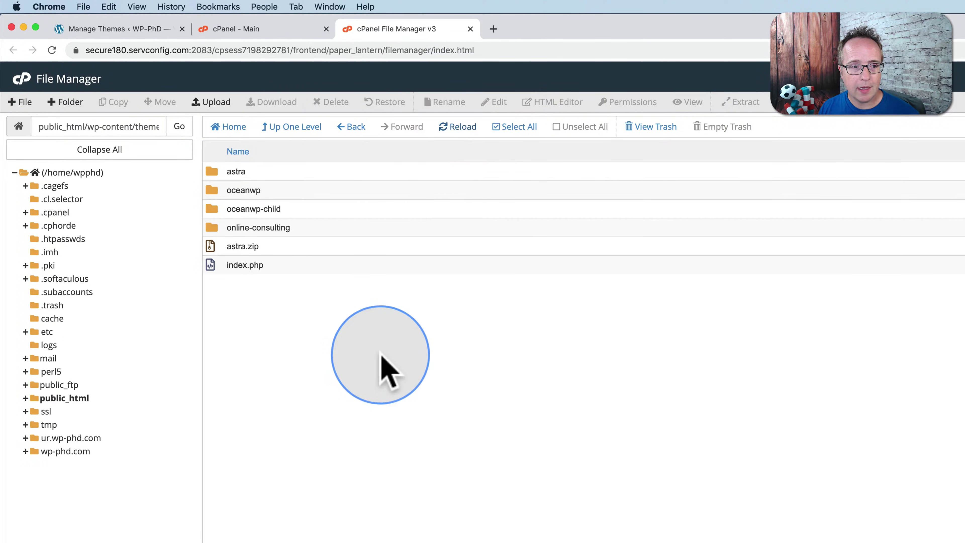
pyautogui.click(290, 249)
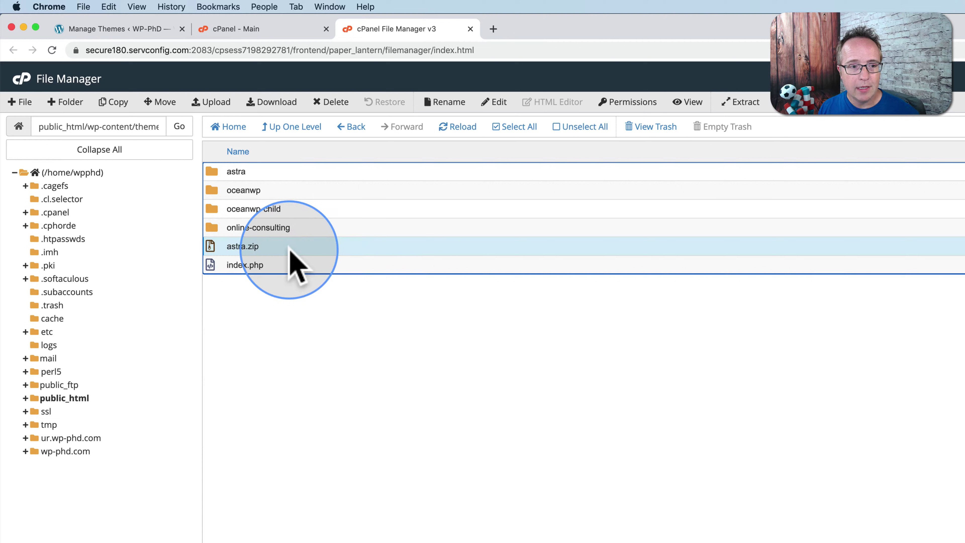
pyautogui.click(274, 102)
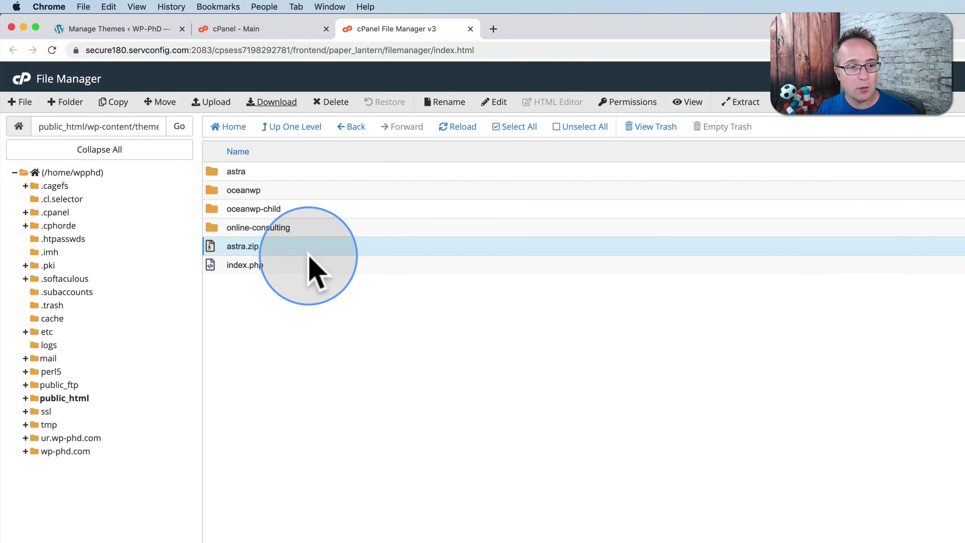
# Delete the Astra theme from its Theme Details in WordPress and confirm
pyautogui.click(129, 30)
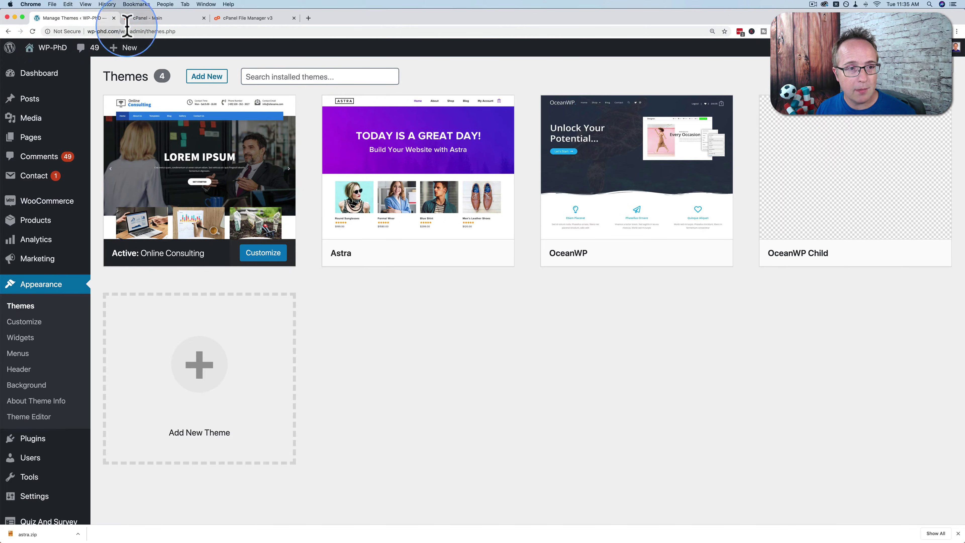
pyautogui.click(18, 322)
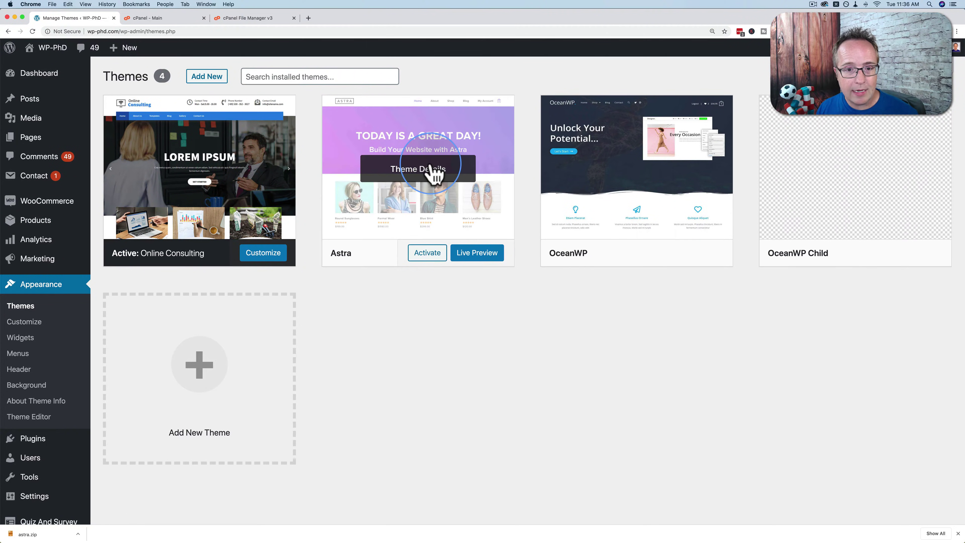
pyautogui.click(432, 169)
pyautogui.click(912, 496)
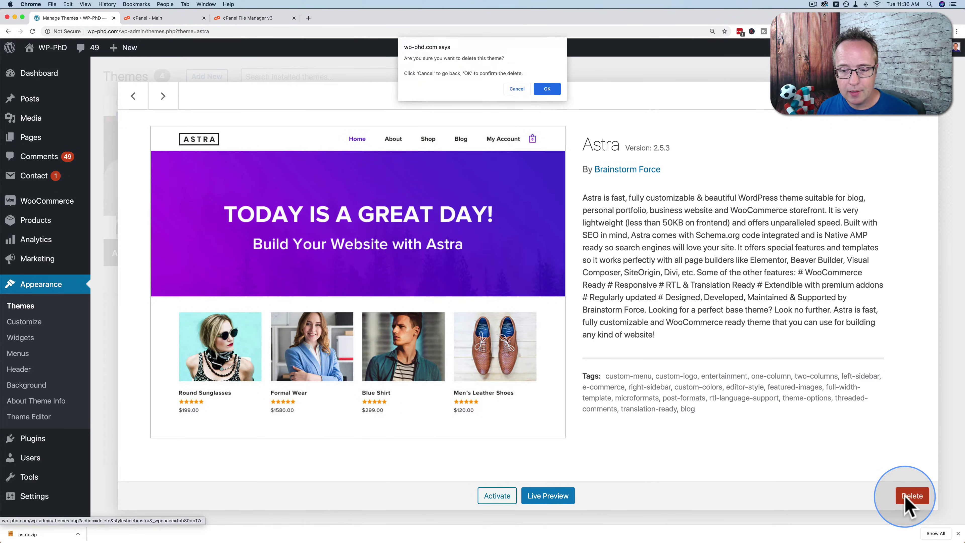
pyautogui.click(547, 89)
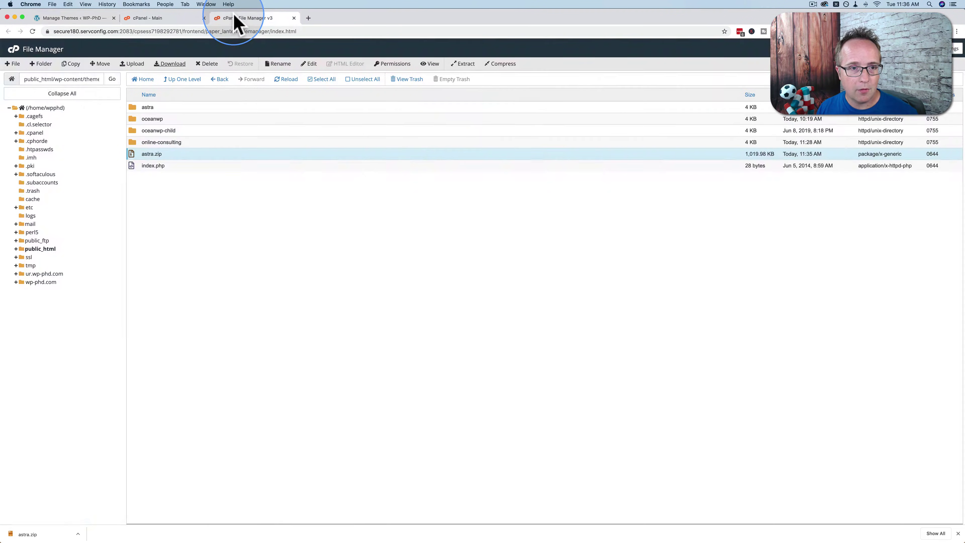
# Refresh the themes folder and permanently delete astra.zip, skipping the trash
pyautogui.click(288, 80)
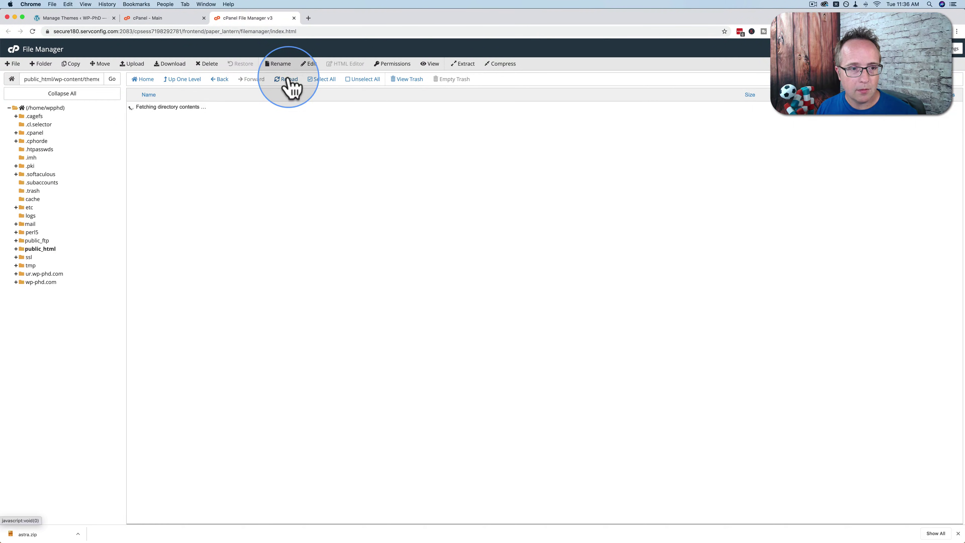
pyautogui.click(169, 145)
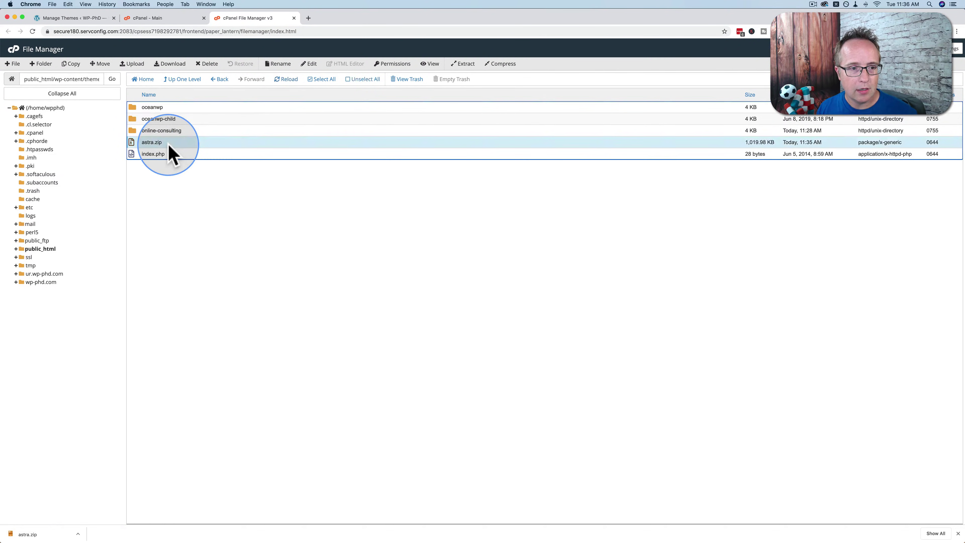
pyautogui.click(209, 65)
pyautogui.click(494, 285)
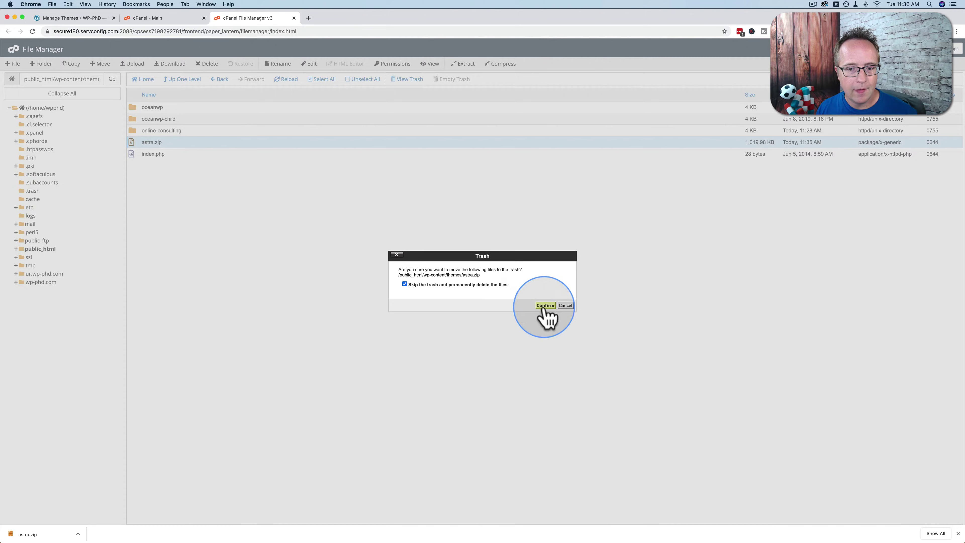
pyautogui.click(545, 306)
# Install Astra by uploading astra.zip from Downloads, then view the installed themes list
pyautogui.click(70, 18)
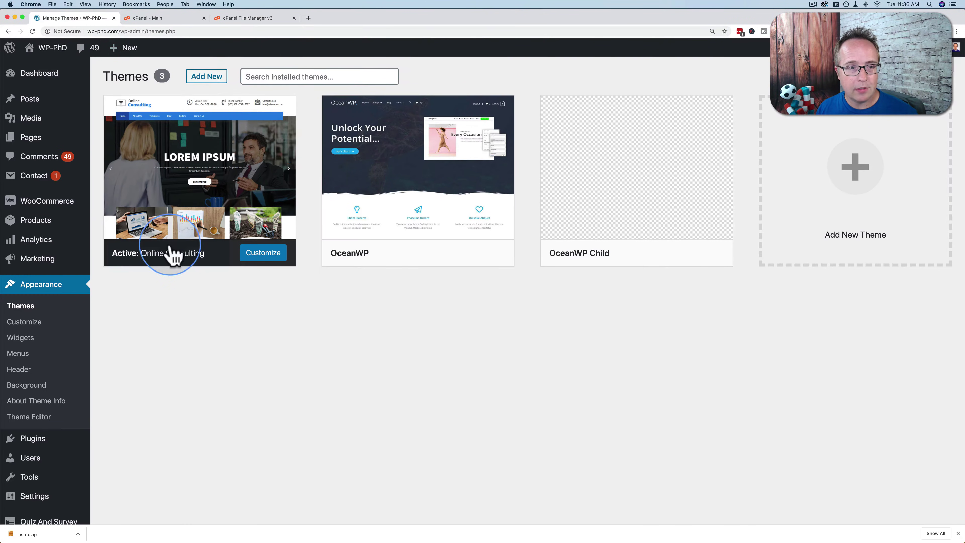
pyautogui.click(205, 80)
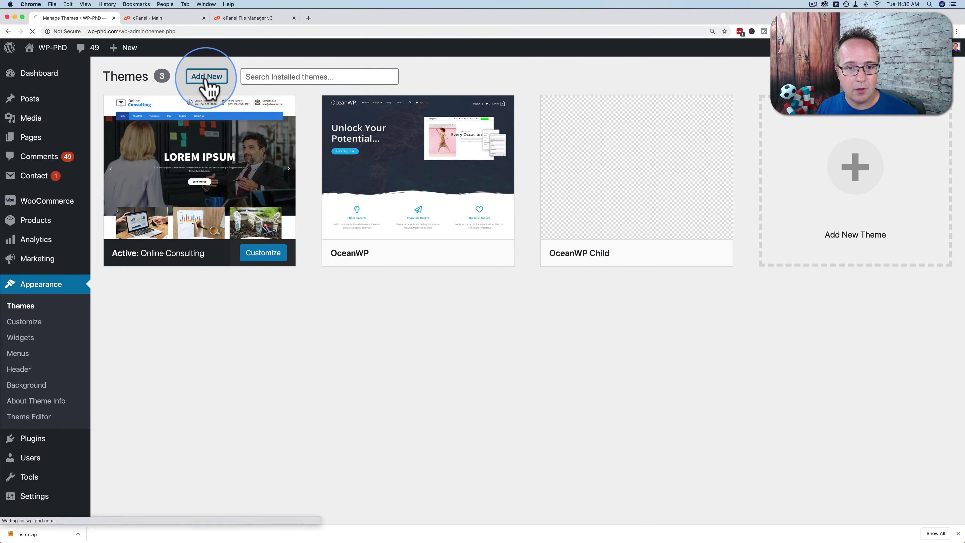
pyautogui.click(218, 79)
pyautogui.click(444, 185)
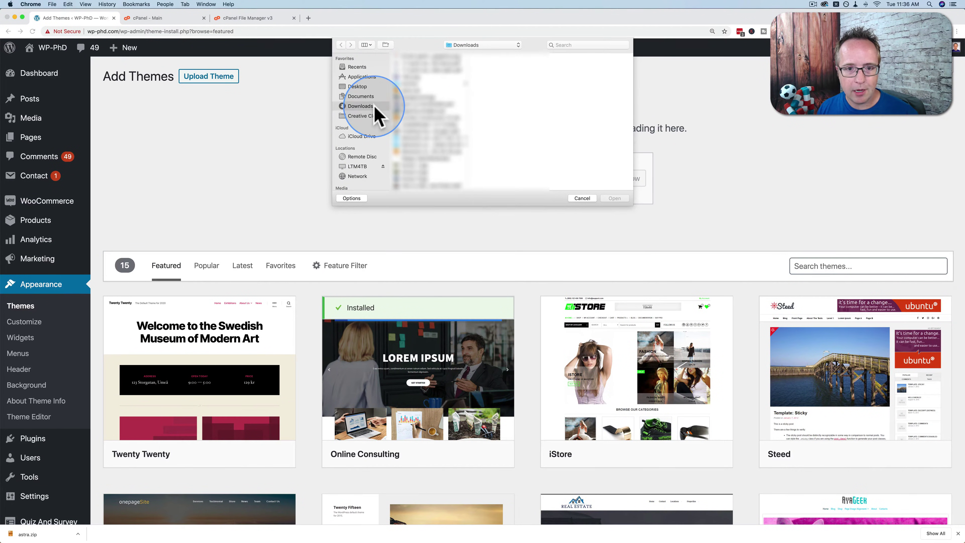
pyautogui.click(402, 90)
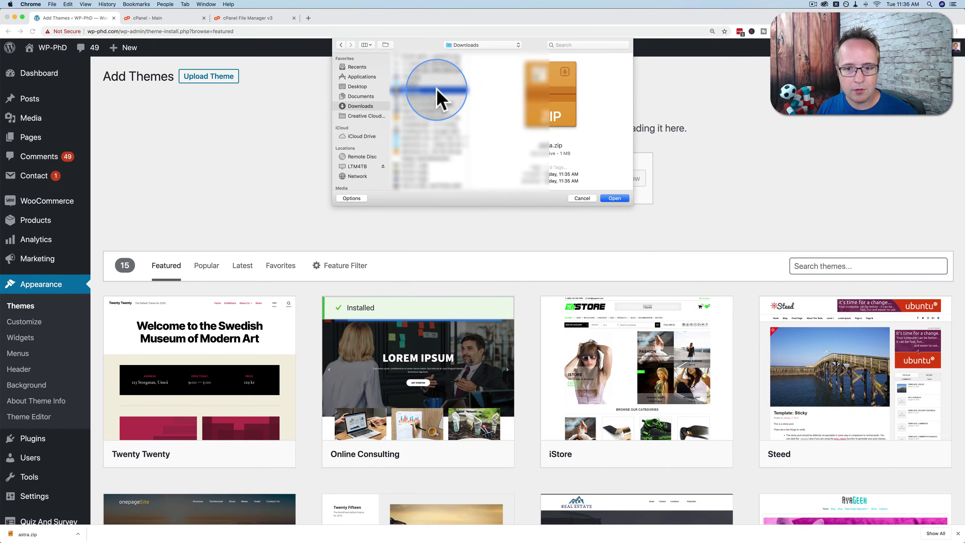
pyautogui.click(613, 198)
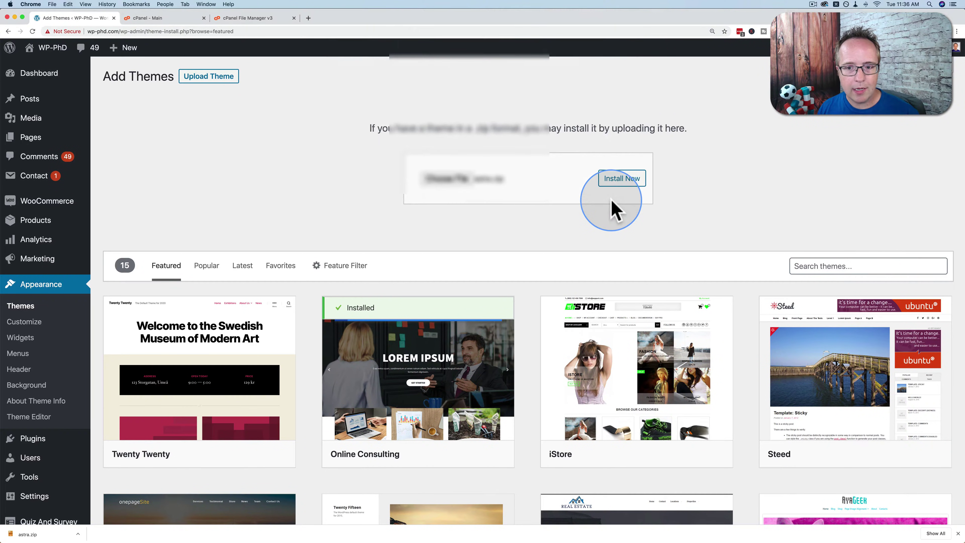
pyautogui.click(623, 178)
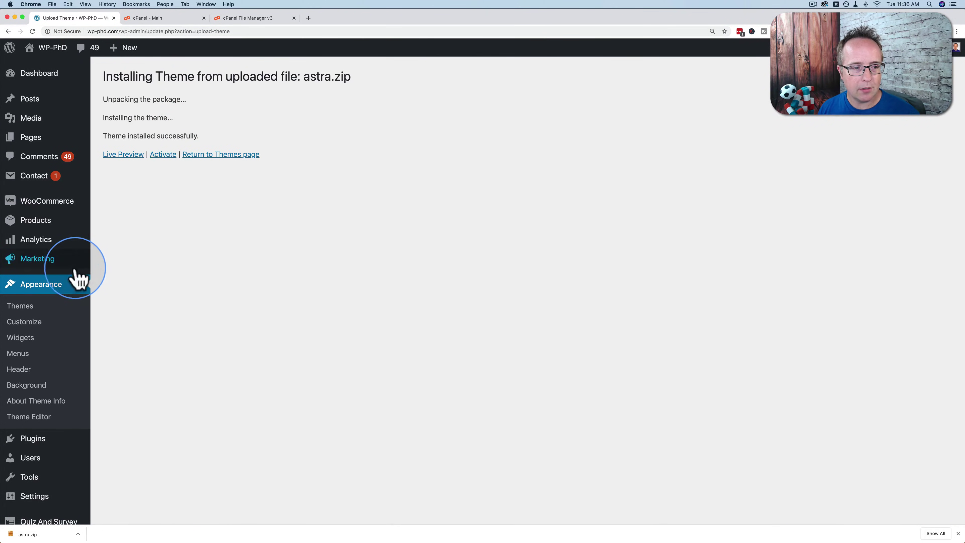
pyautogui.click(20, 306)
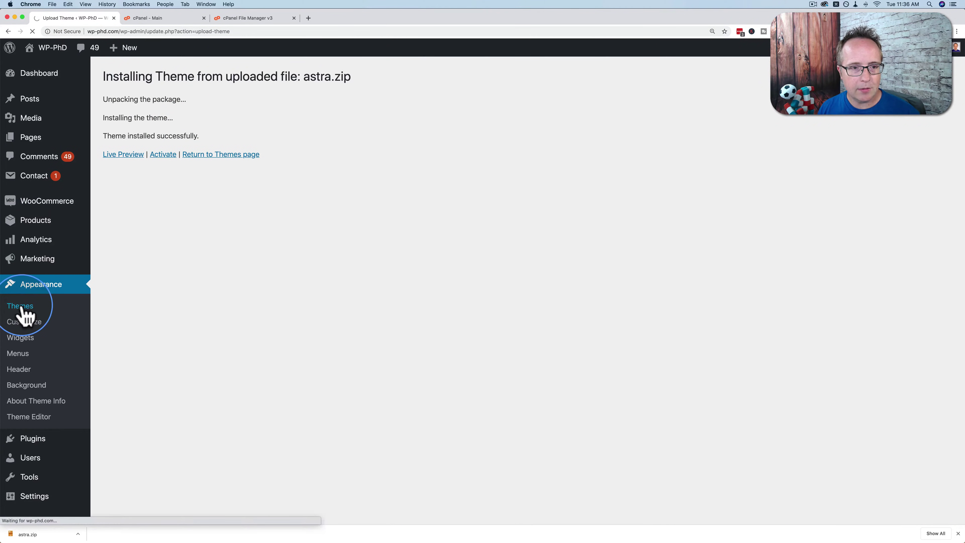
pyautogui.moveTo(383, 218)
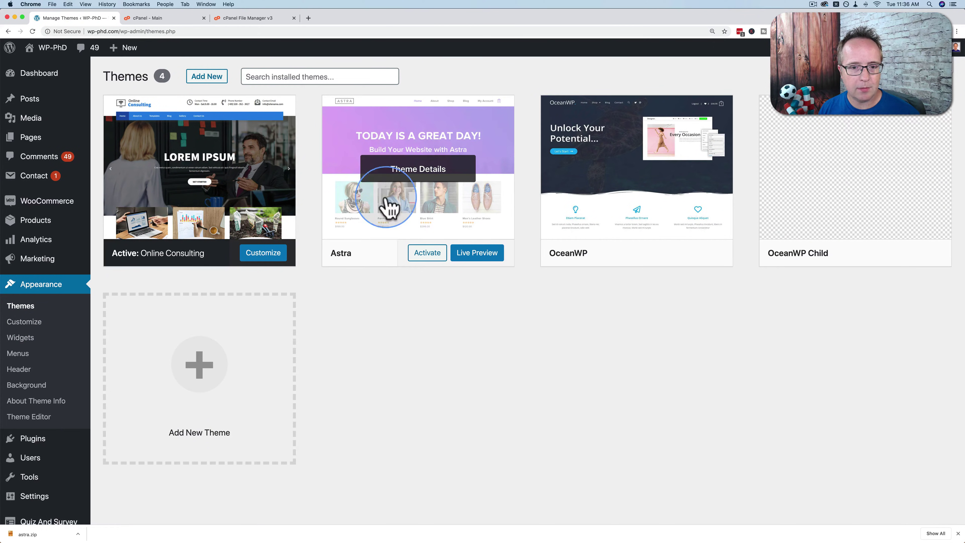
# Refresh File Manager's themes folder to see astra again, then return to WordPress Themes
pyautogui.click(239, 19)
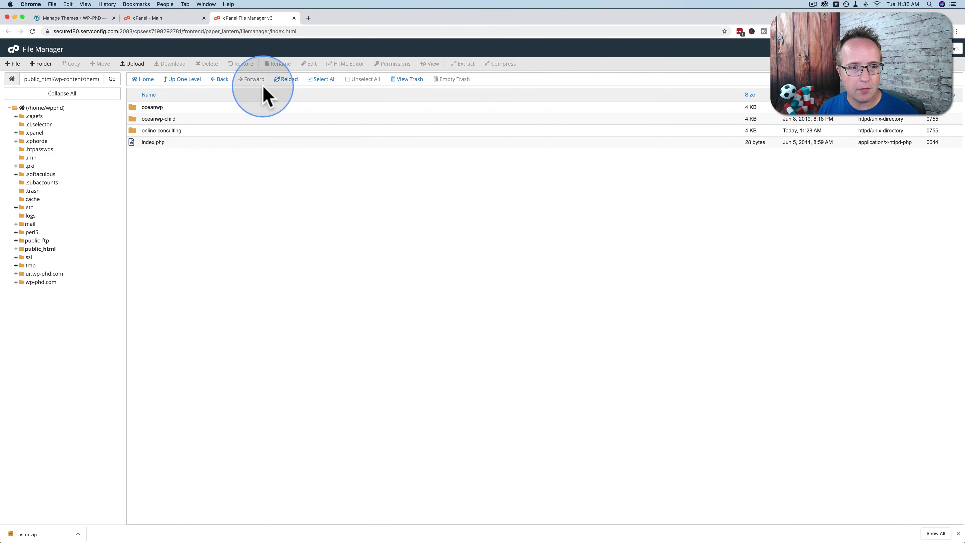
pyautogui.click(288, 80)
pyautogui.click(171, 108)
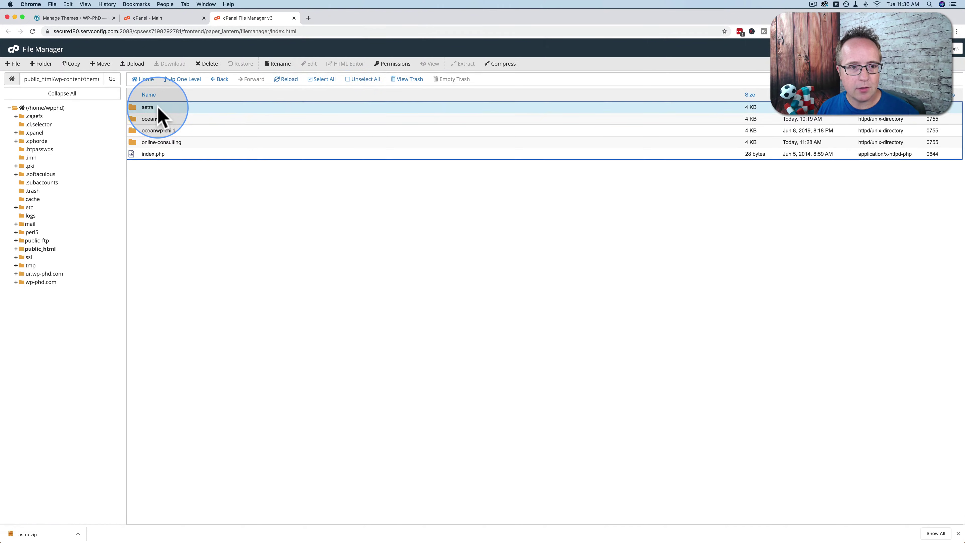
pyautogui.click(197, 191)
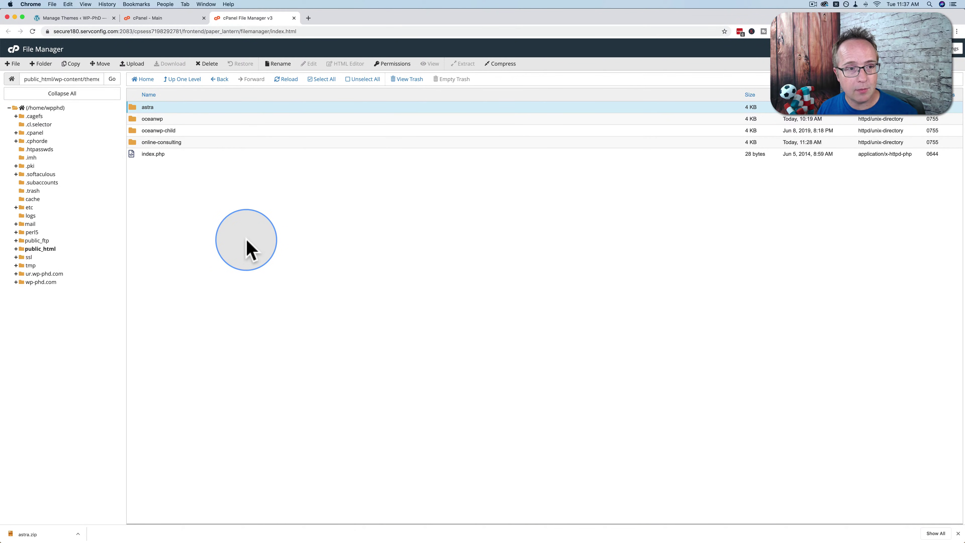
pyautogui.click(91, 19)
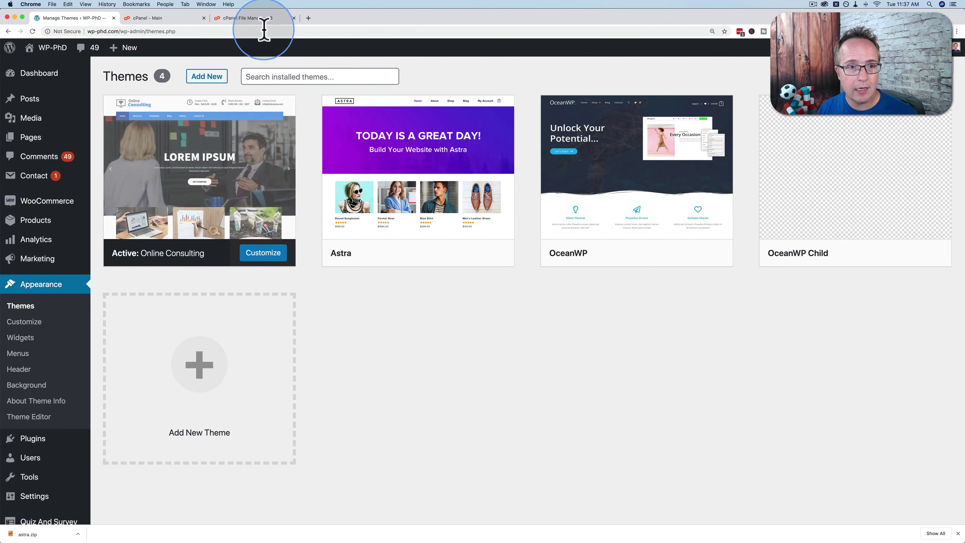
# Delete the old astra folder from the themes folder
pyautogui.click(265, 20)
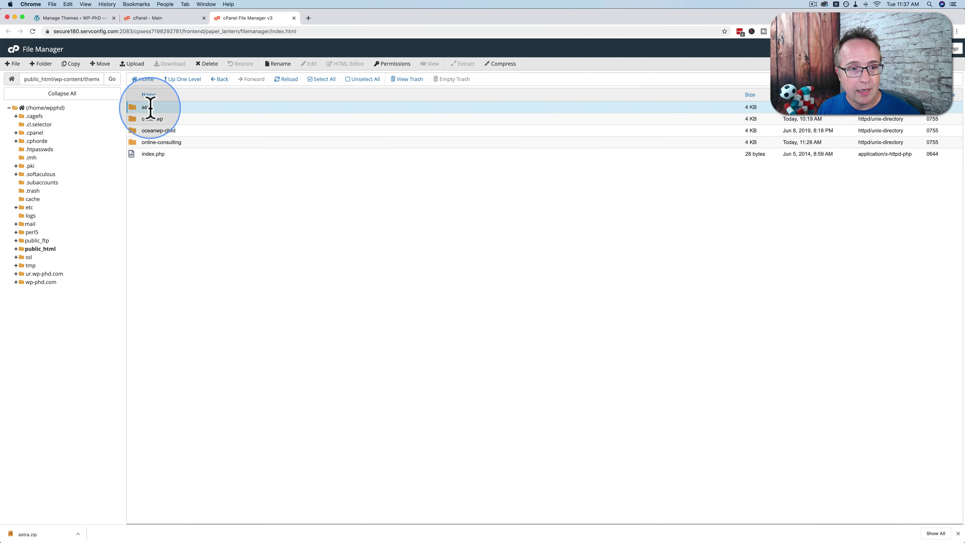
pyautogui.click(207, 64)
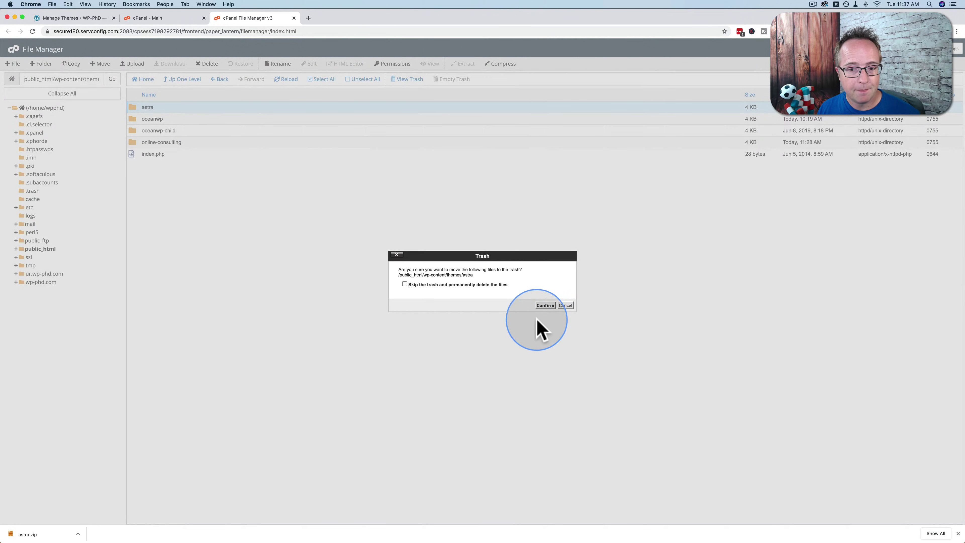
pyautogui.click(544, 306)
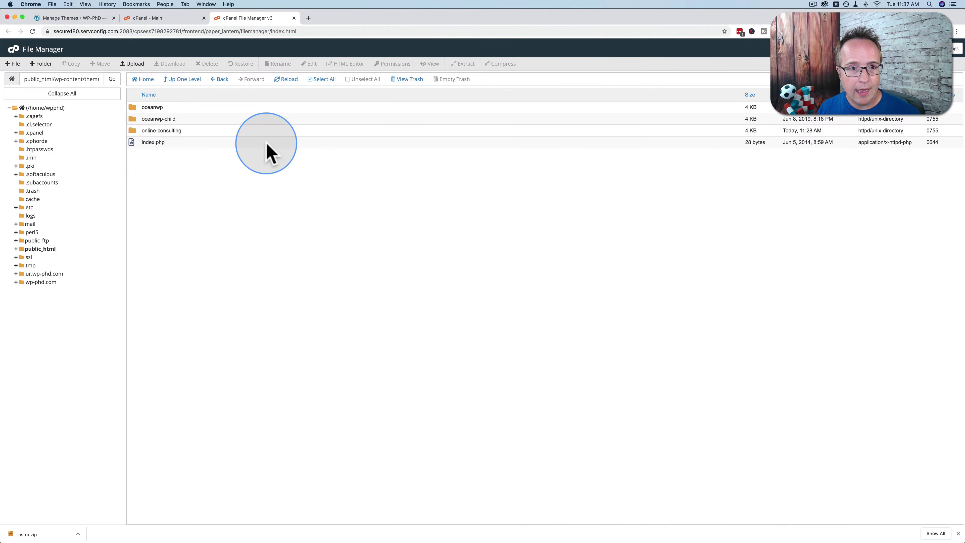
# Upload astra.zip from Downloads into the themes folder
pyautogui.click(133, 64)
pyautogui.click(476, 172)
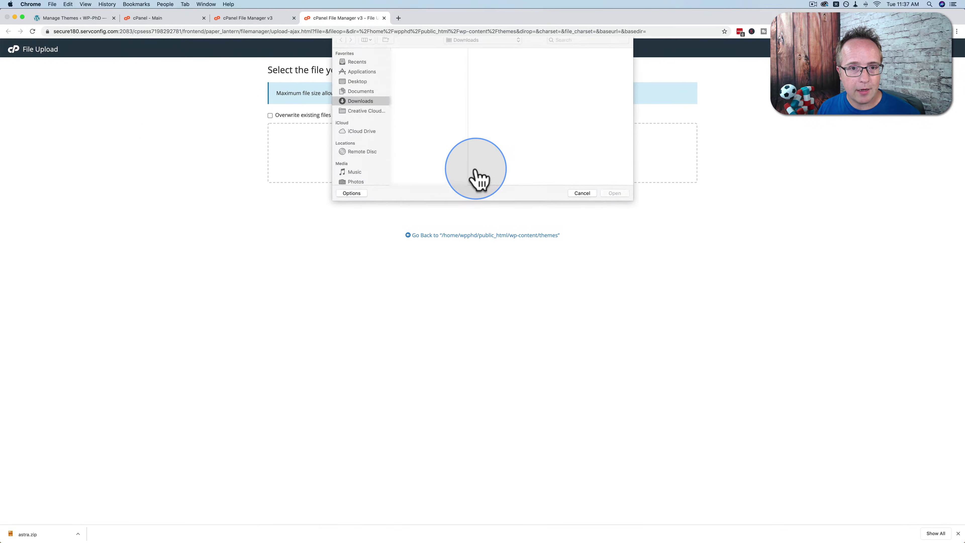
pyautogui.click(403, 90)
pyautogui.doubleClick(403, 90)
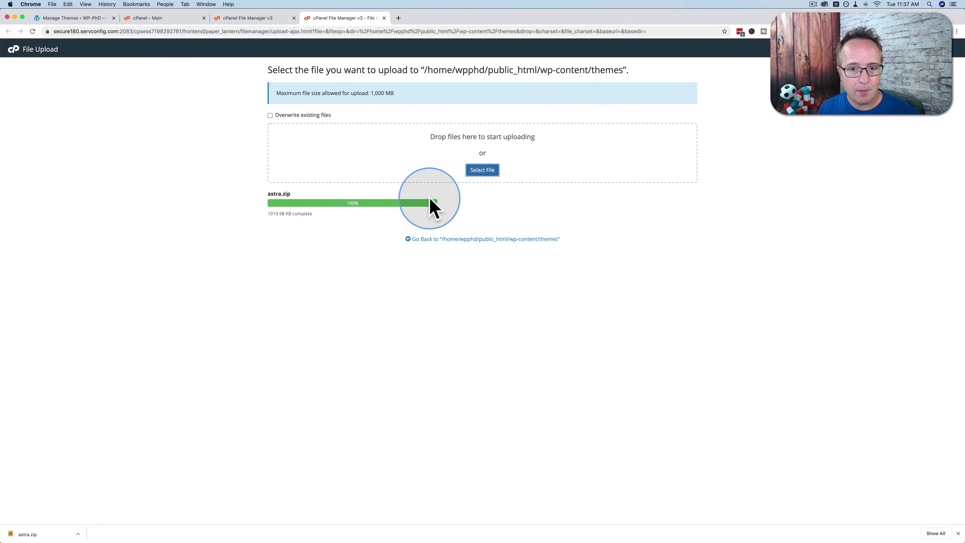
pyautogui.click(384, 18)
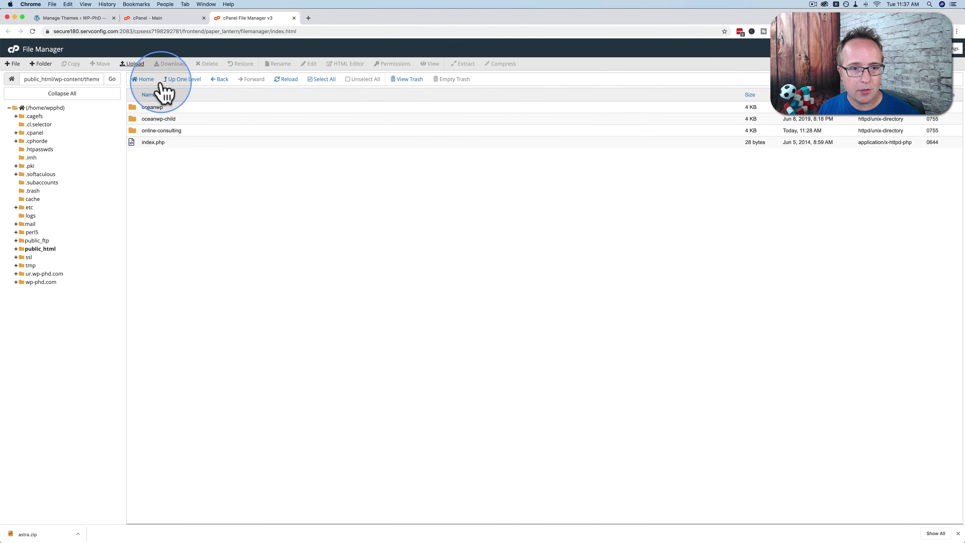
# Refresh the file list to show astra.zip and confirm in WordPress Themes that Astra is gone
pyautogui.click(286, 79)
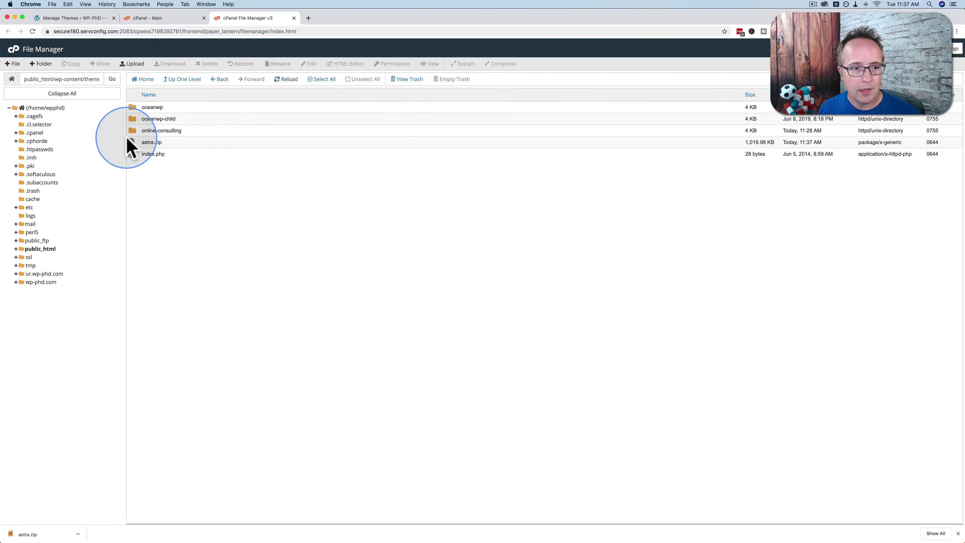
pyautogui.click(82, 21)
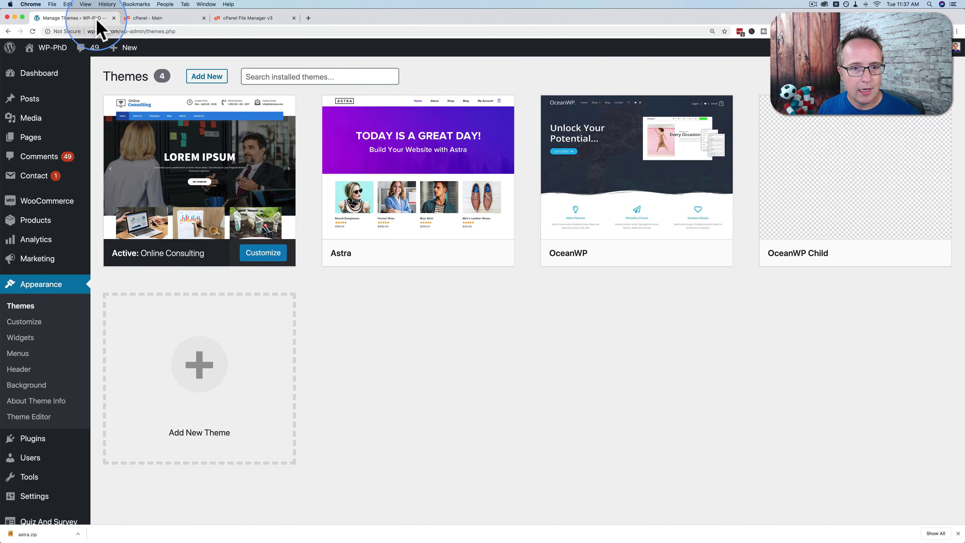
pyautogui.click(32, 31)
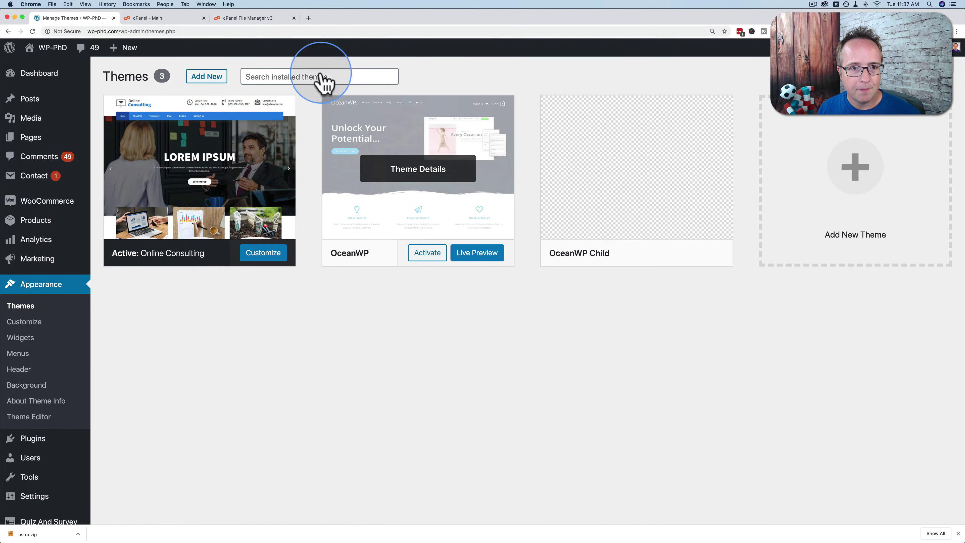
# Extract astra.zip in the themes folder and refresh to reveal the new astra folder
pyautogui.click(262, 18)
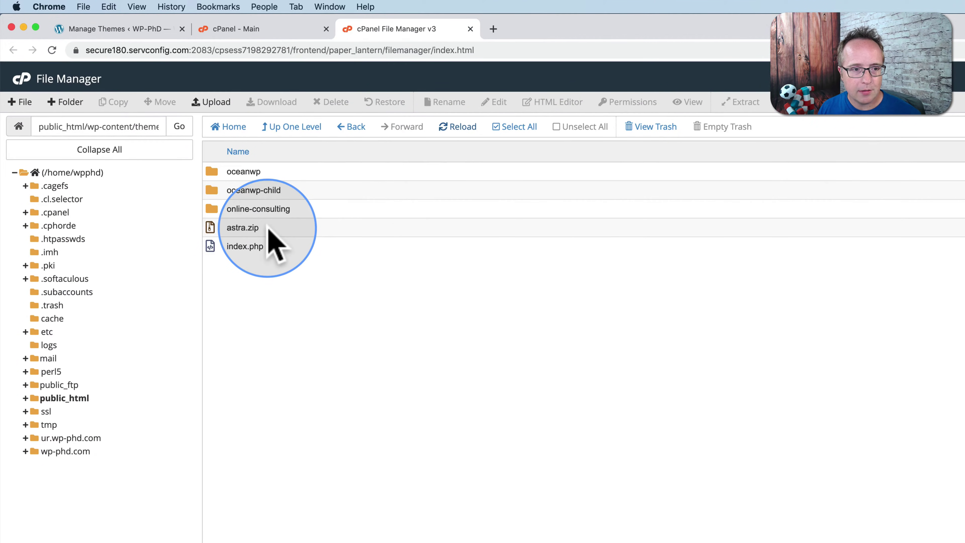
pyautogui.click(269, 227)
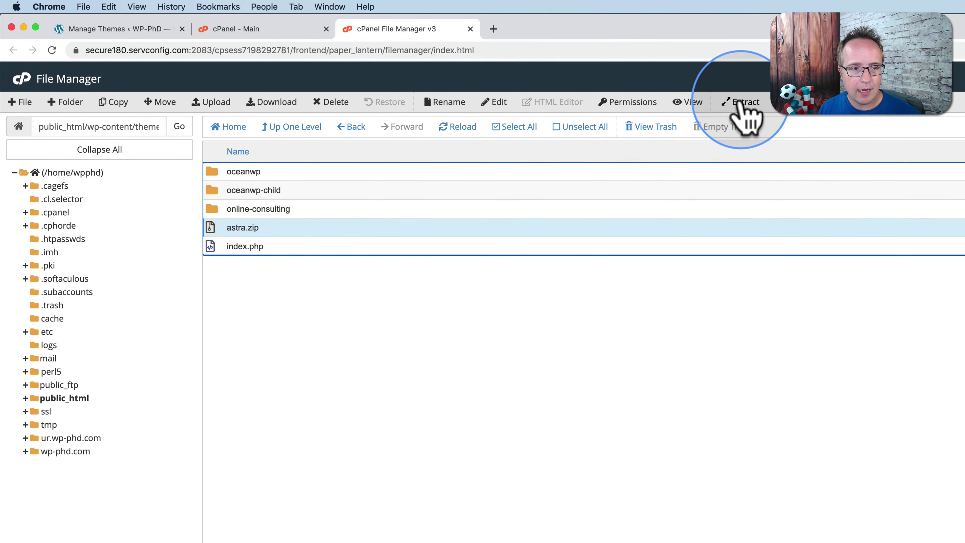
pyautogui.click(741, 109)
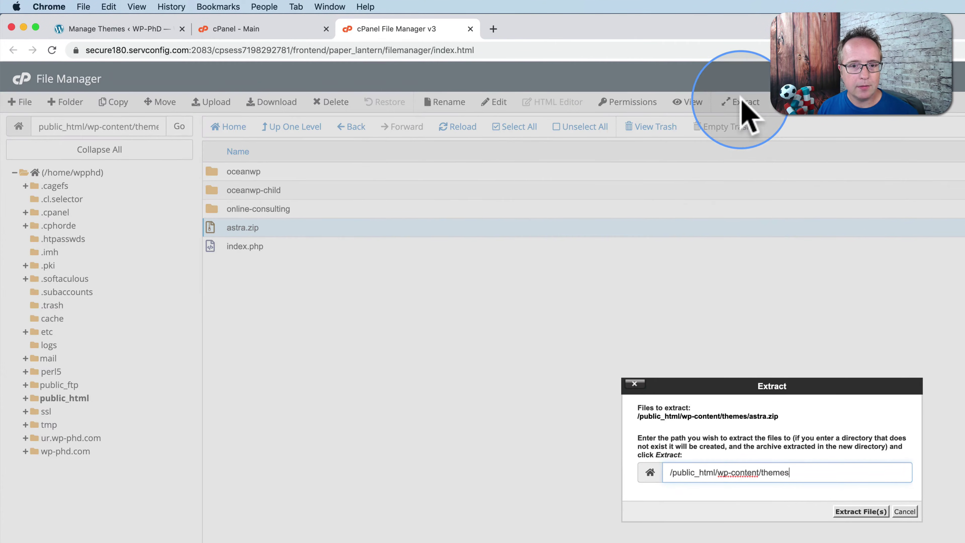
pyautogui.click(862, 512)
pyautogui.click(870, 532)
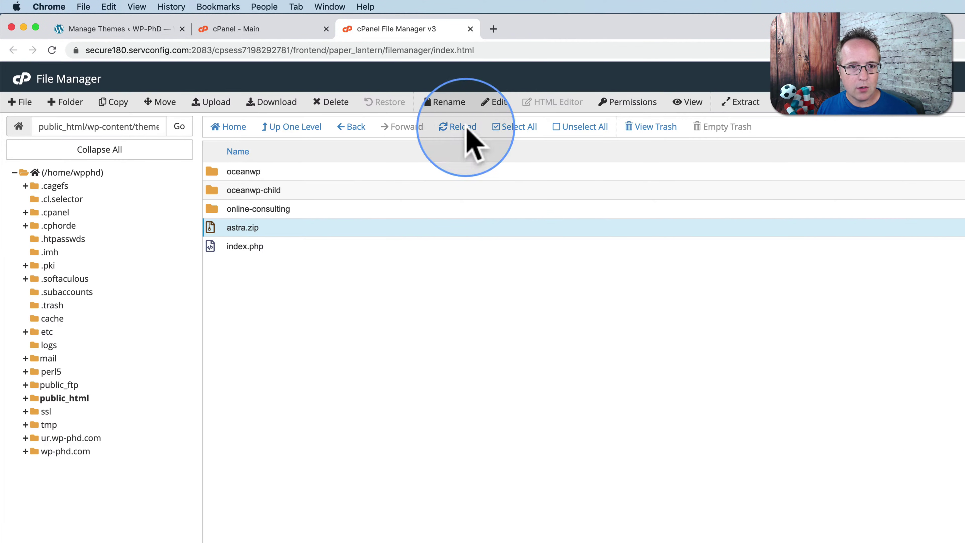
pyautogui.click(456, 138)
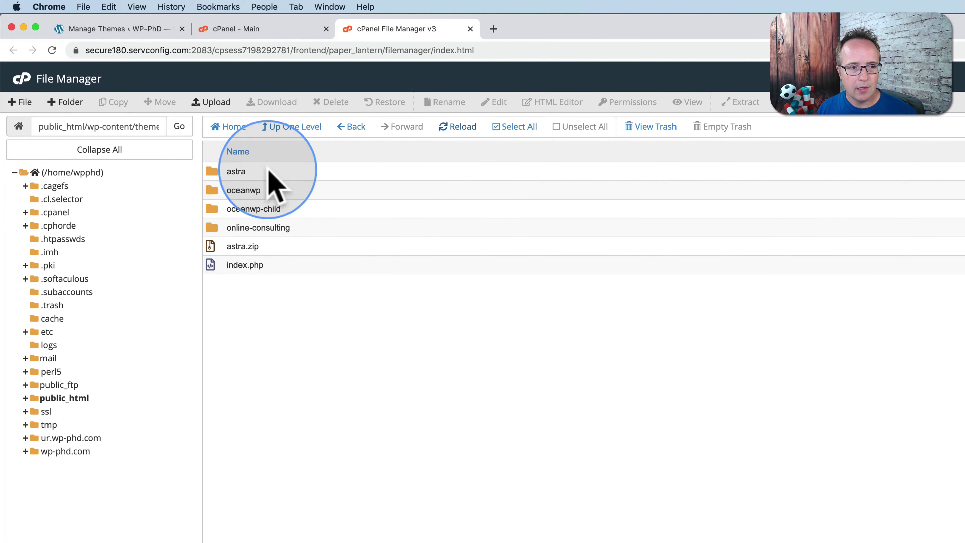
pyautogui.click(309, 179)
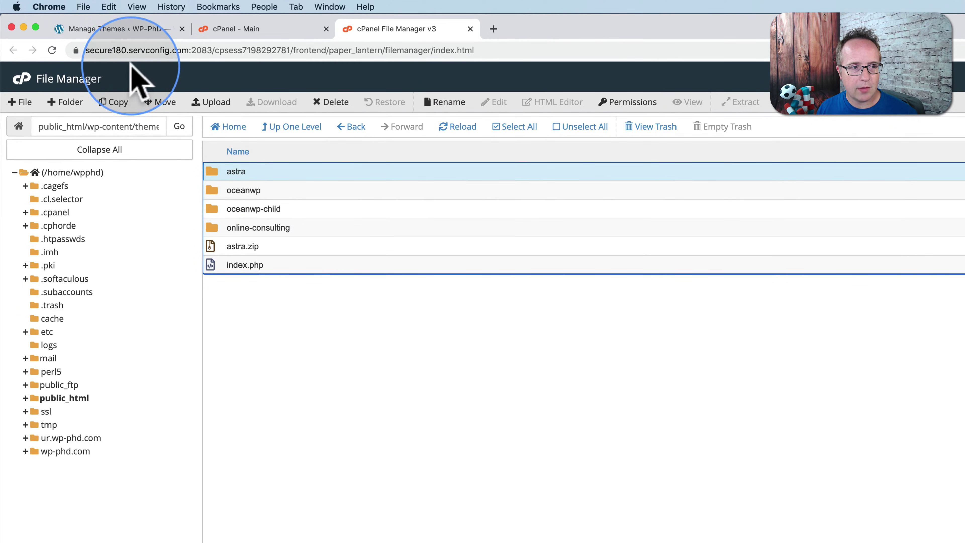
pyautogui.click(118, 28)
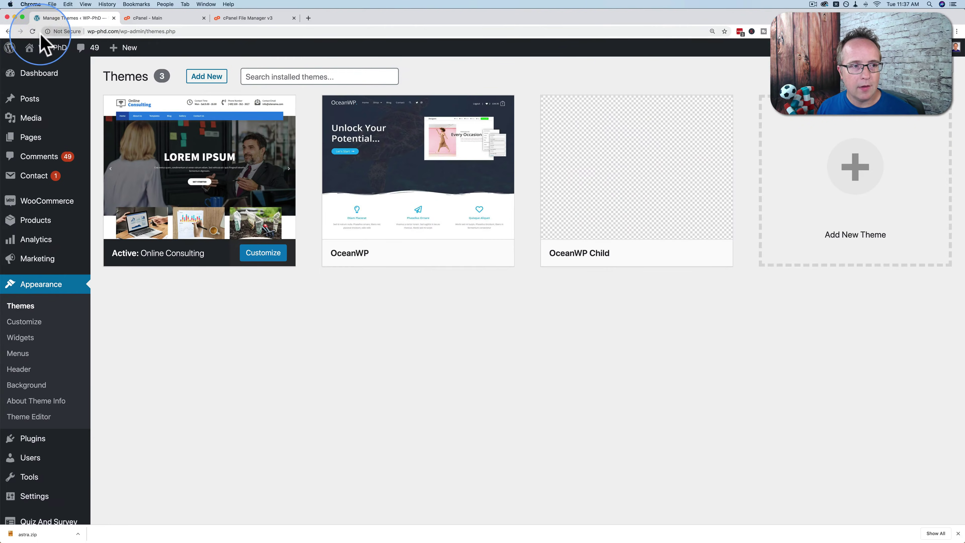
# Reload WordPress Themes to confirm Astra is listed among four themes, checking the themes folder alongside
pyautogui.click(33, 31)
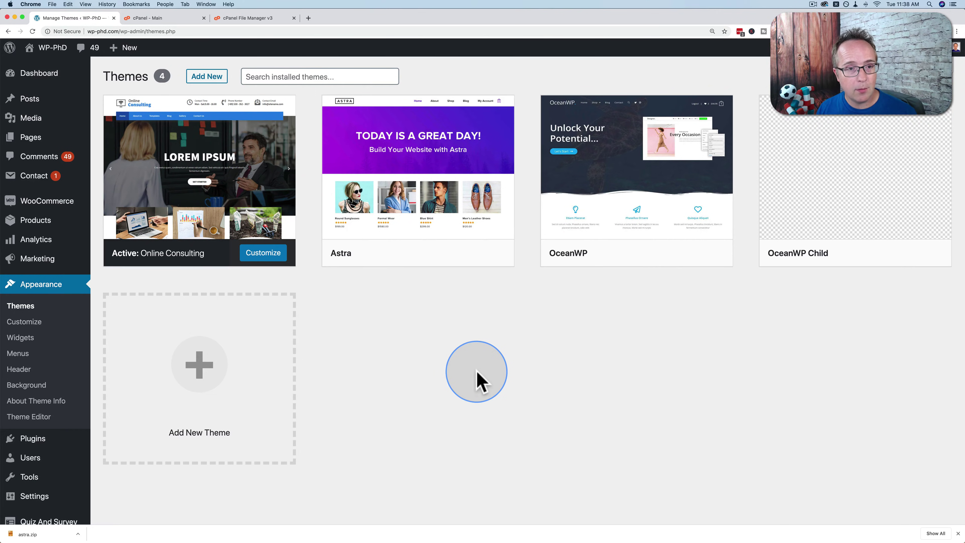
pyautogui.click(247, 18)
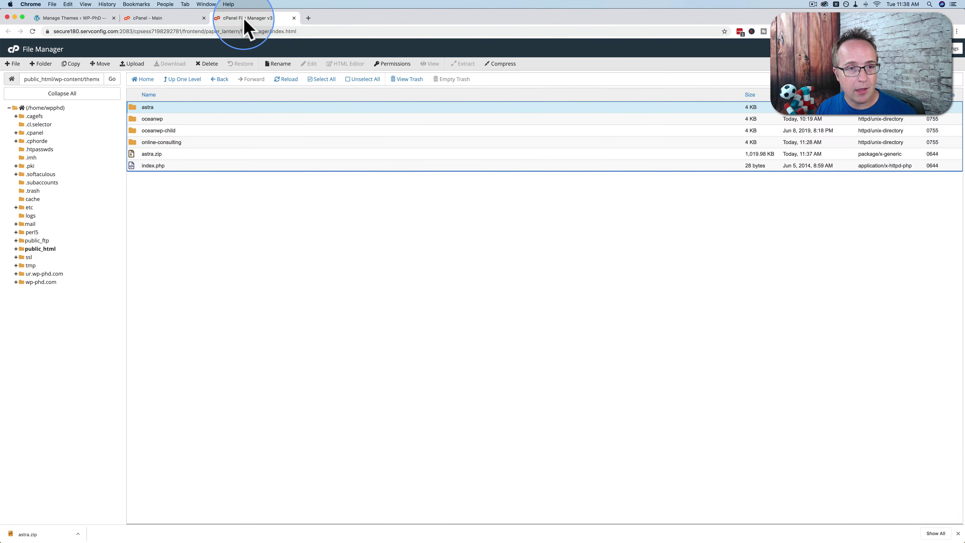
pyautogui.click(72, 18)
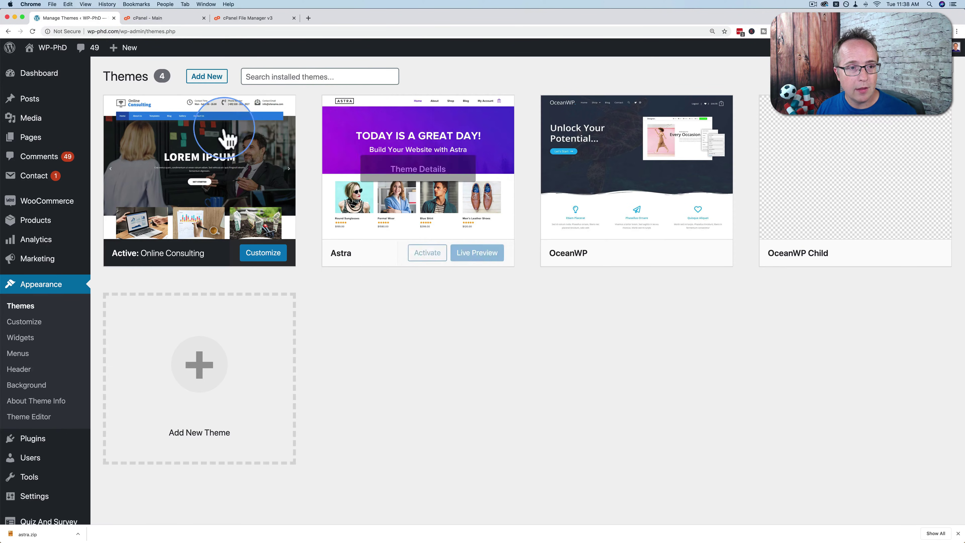
pyautogui.click(254, 19)
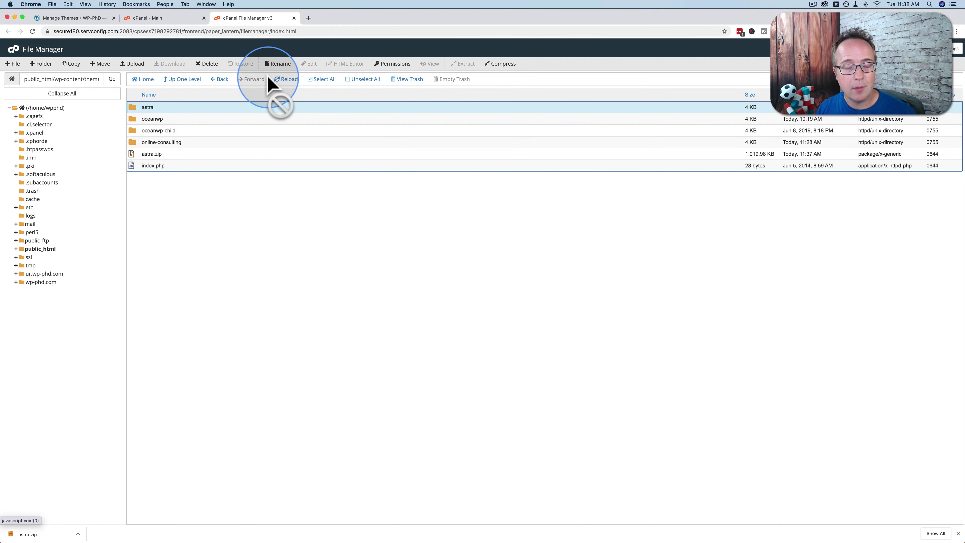